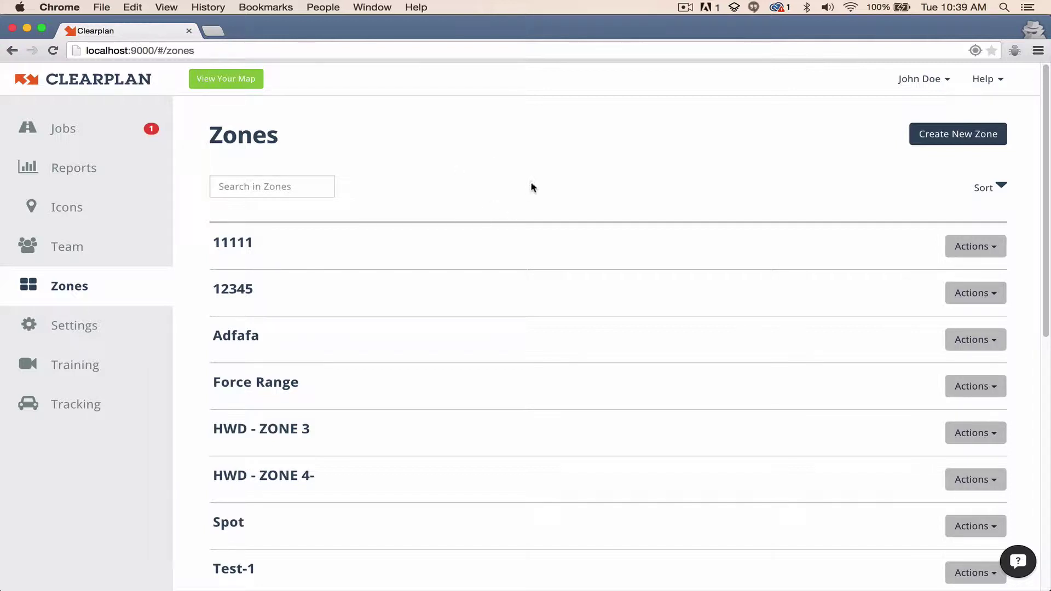
Step: Start a new zone and zoom the map one level in on the Reno area
scroll(507, 275, "down", 4)
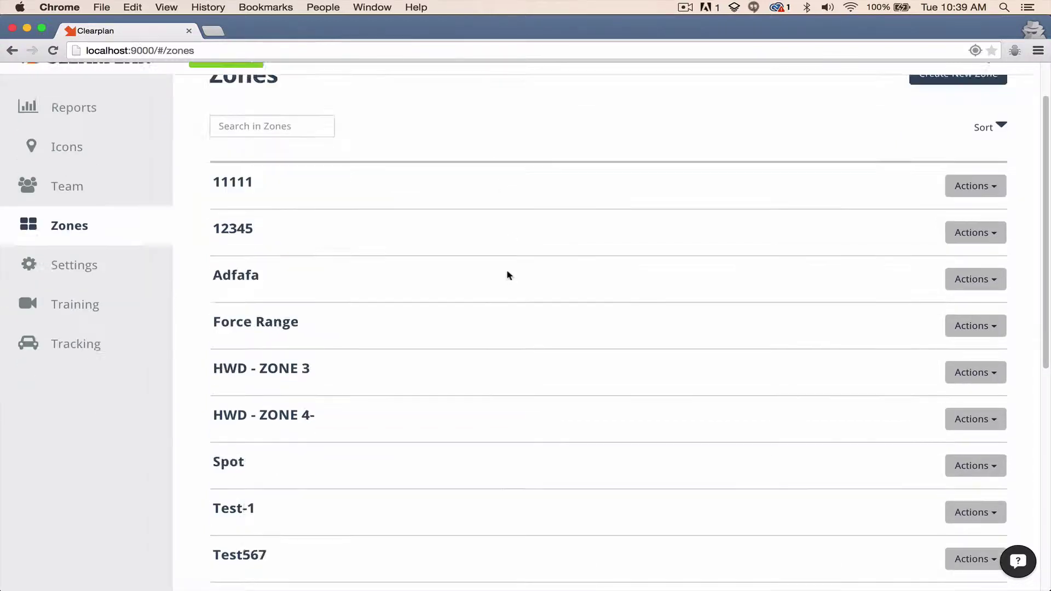
scroll(509, 290, "up", 4)
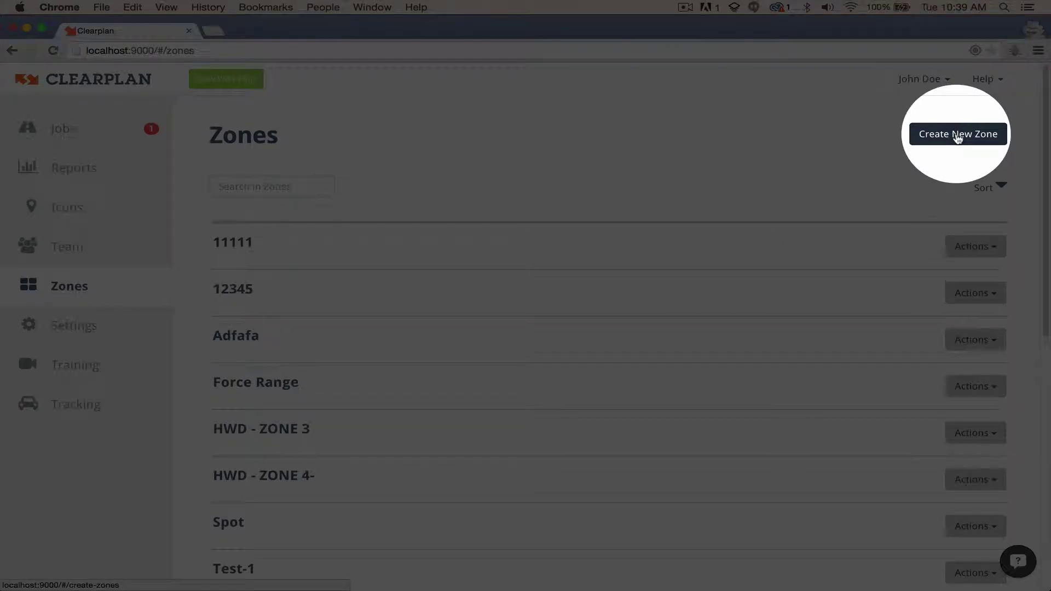
left_click(957, 138)
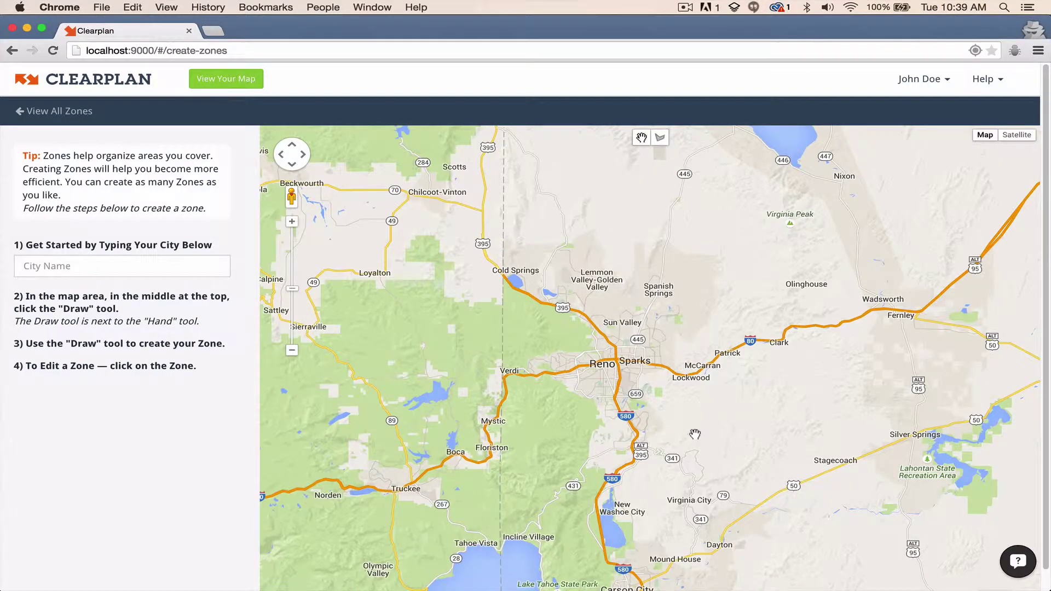
left_click_drag(709, 431, 685, 373)
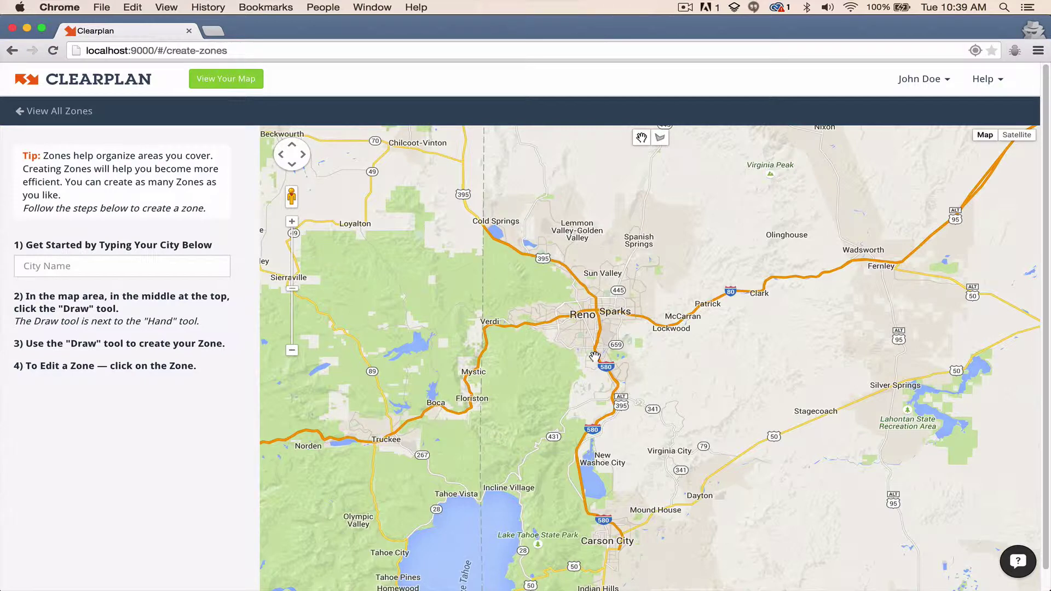
left_click(292, 223)
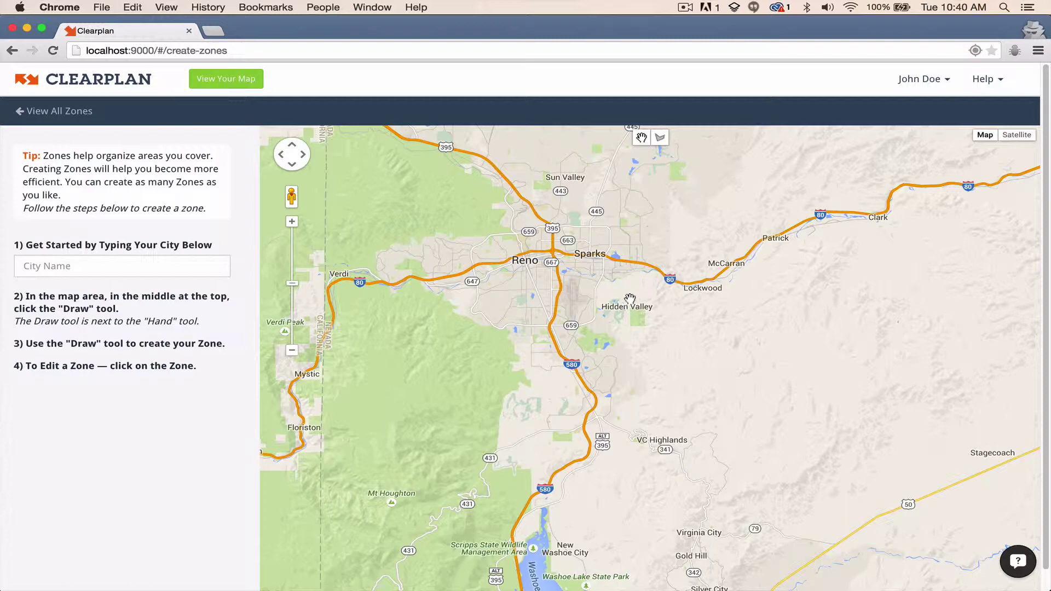
left_click_drag(630, 240, 606, 336)
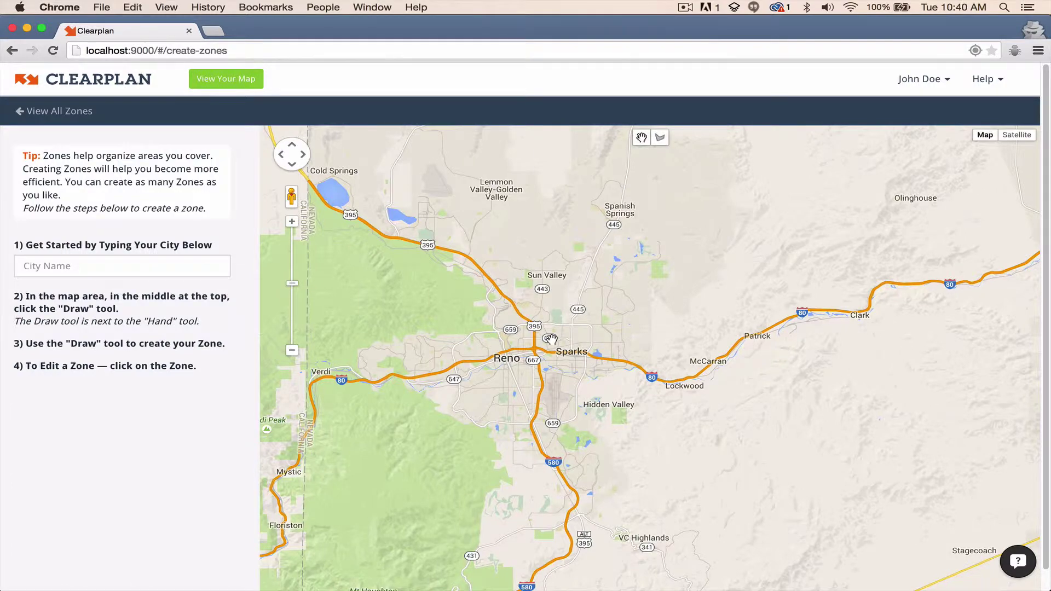
Step: Zoom and pan until the streets of northern Sparks fill the map
scroll(550, 338, "up", 3)
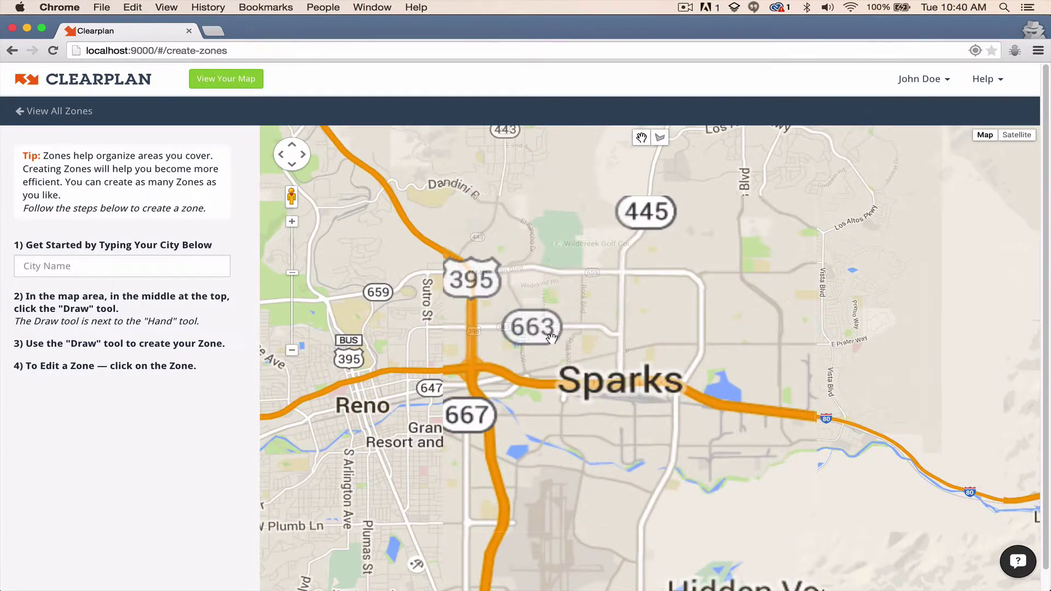
scroll(551, 339, "down", 2)
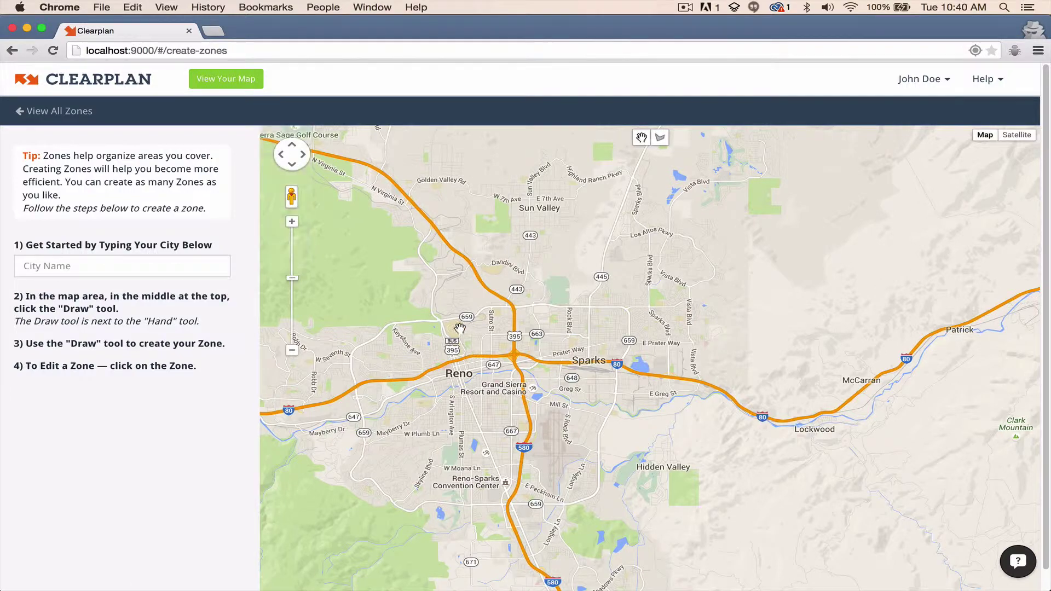
left_click_drag(442, 322, 466, 320)
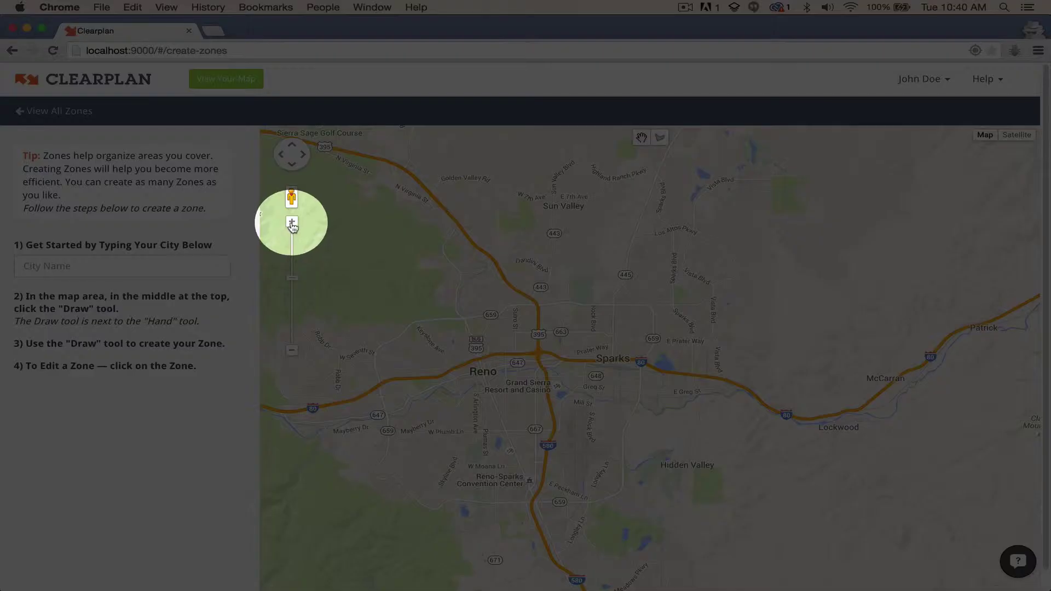
left_click(292, 223)
left_click(291, 223)
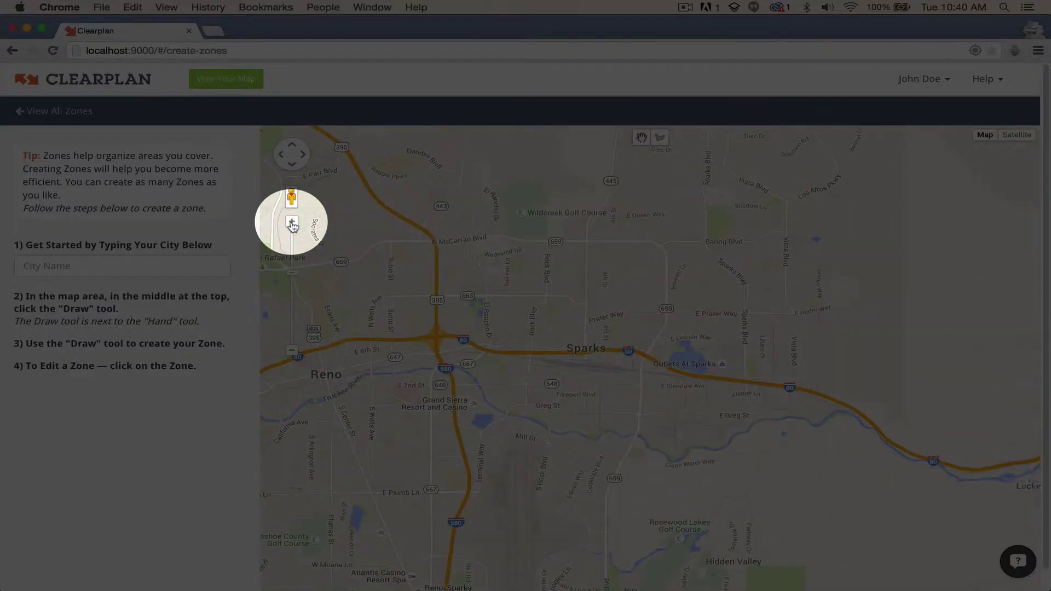
left_click(291, 223)
left_click(293, 349)
left_click(291, 347)
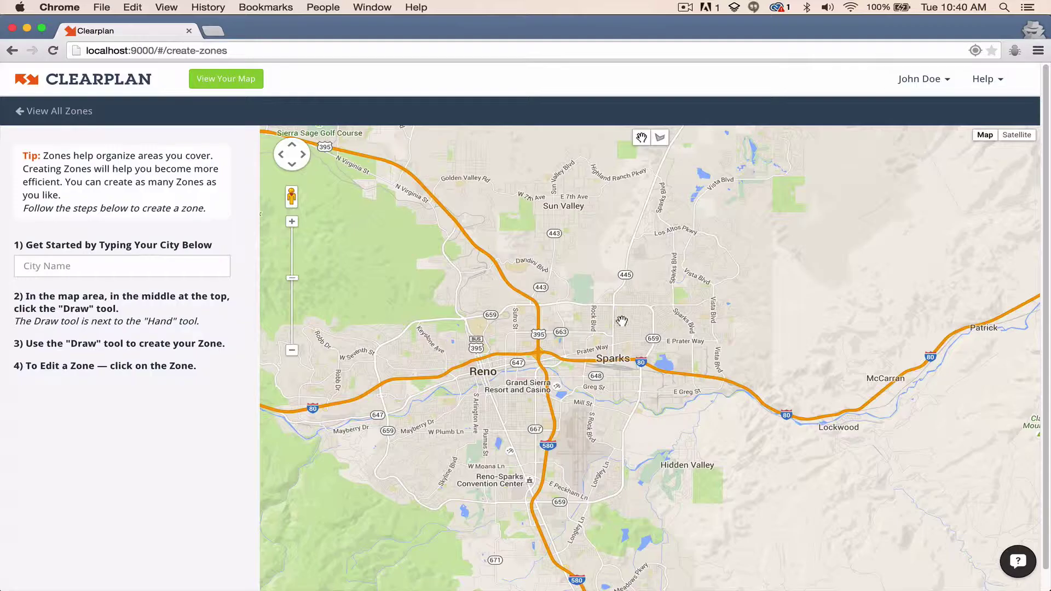
left_click_drag(456, 298, 452, 348)
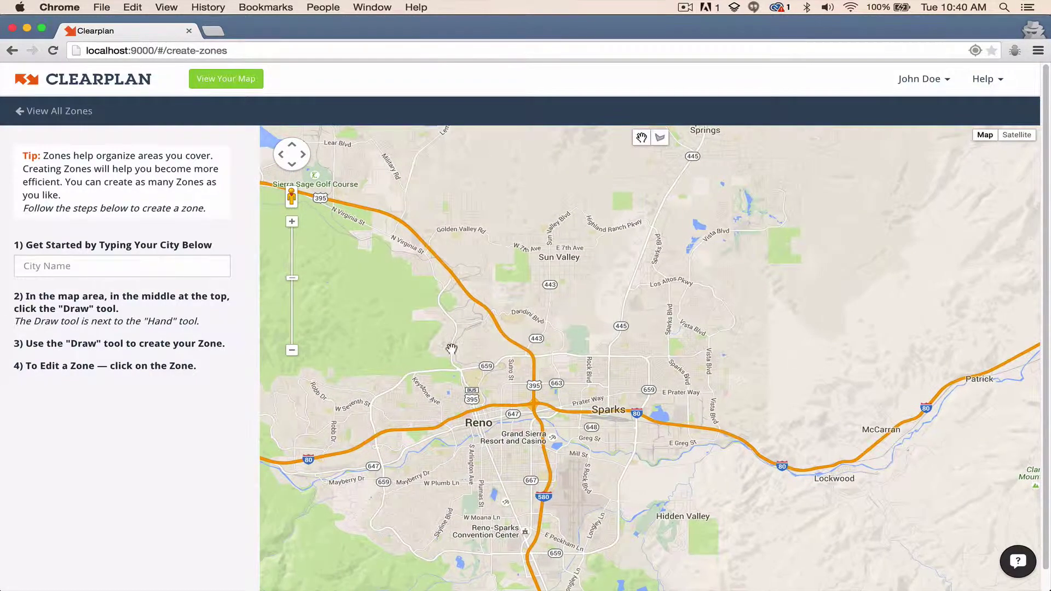
left_click(292, 222)
left_click_drag(621, 335, 614, 255)
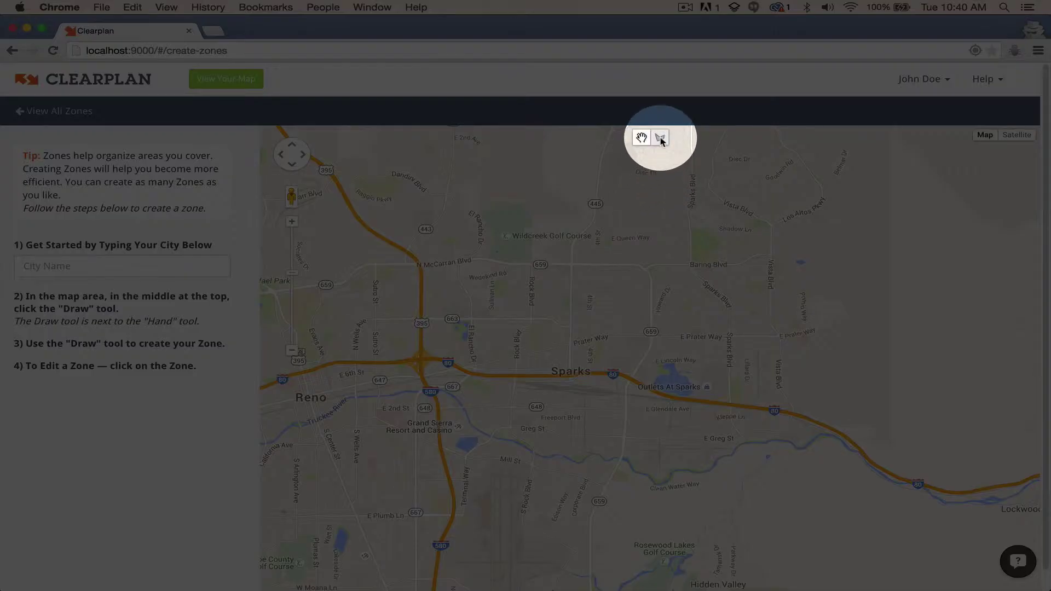
Step: Start the outline on McCarran Blvd, running east to Vista Blvd and partway down it
left_click(660, 137)
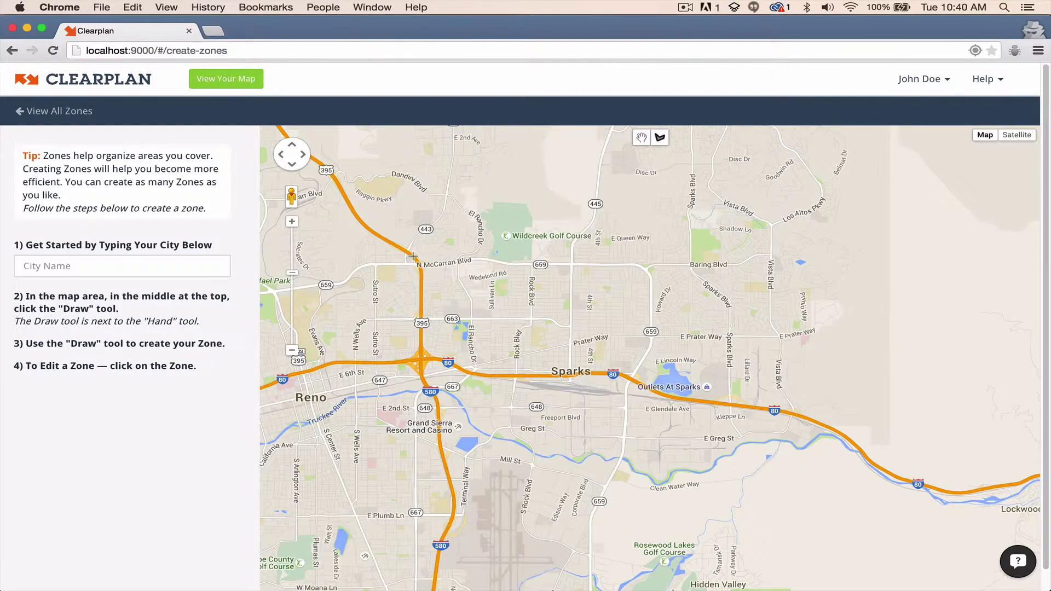
left_click(412, 256)
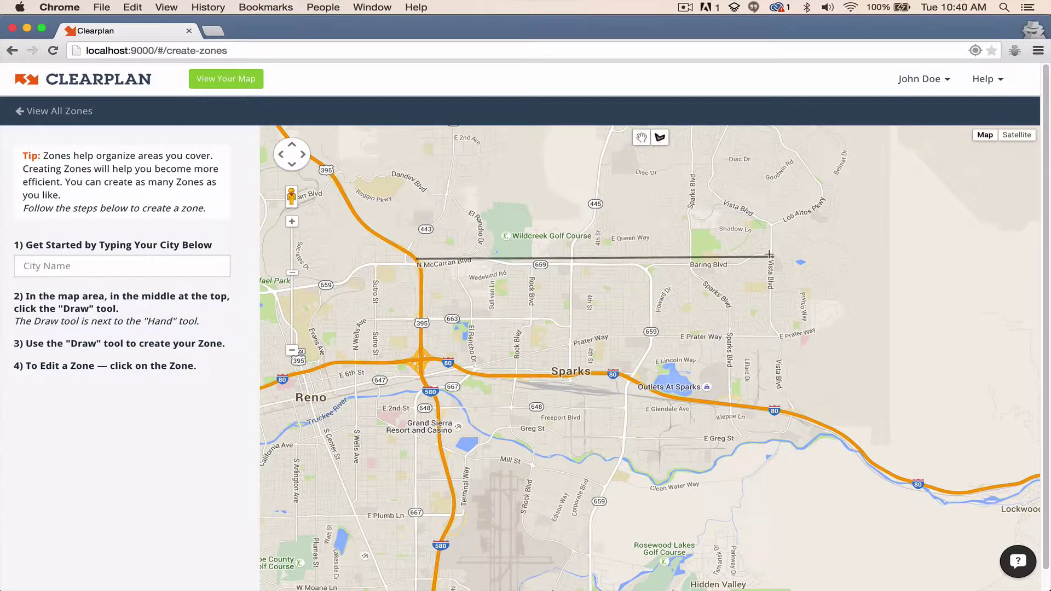
left_click(768, 253)
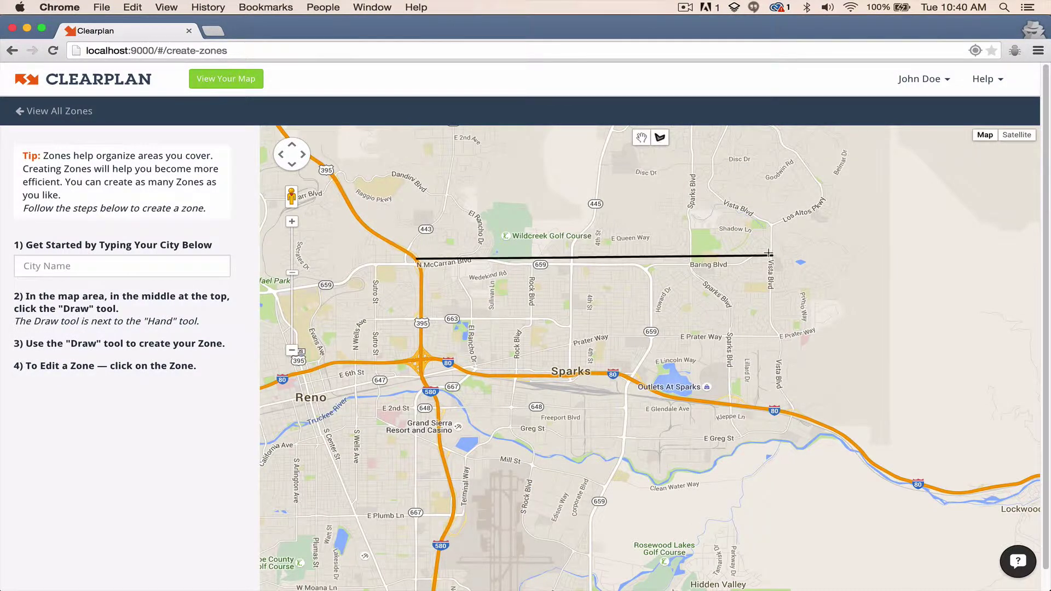
left_click(767, 315)
left_click(768, 315)
scroll(787, 332, "up", 2)
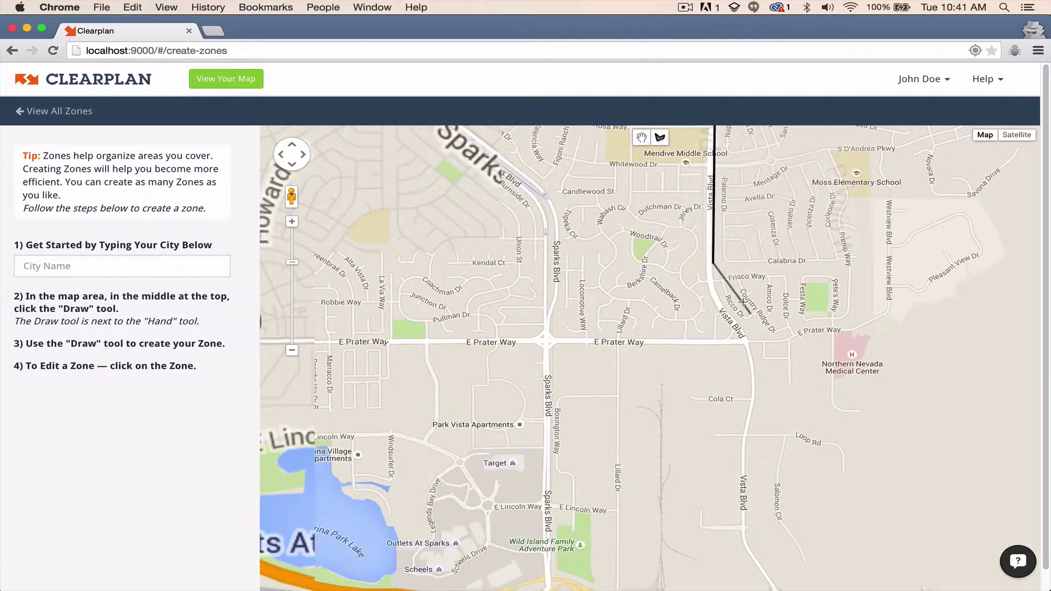
scroll(729, 267, "up", 2)
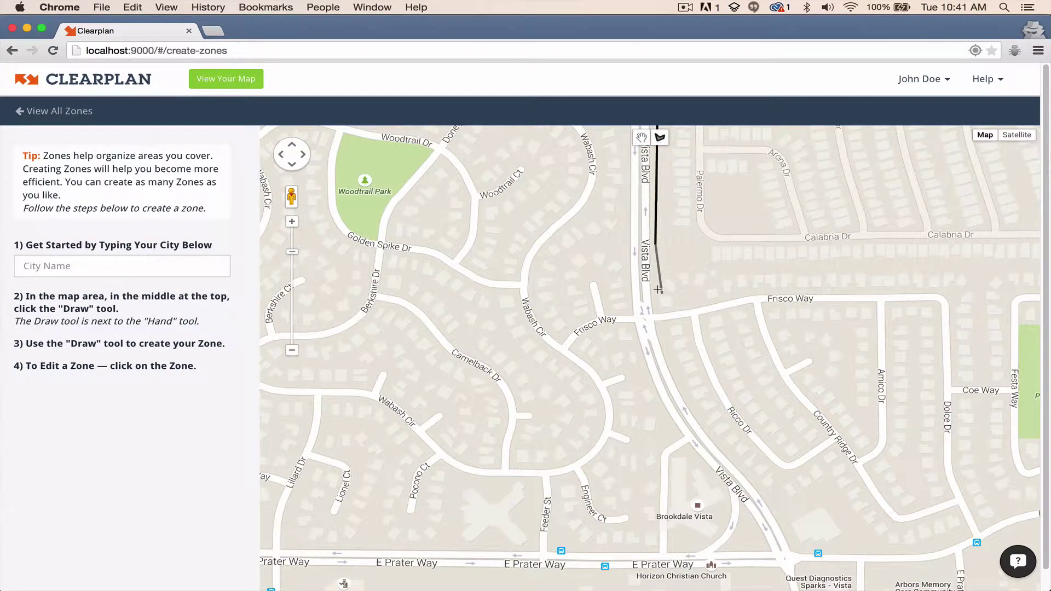
Step: Continue the outline down Vista Blvd and west along Prater Way to the freeway interchange
left_click(656, 352)
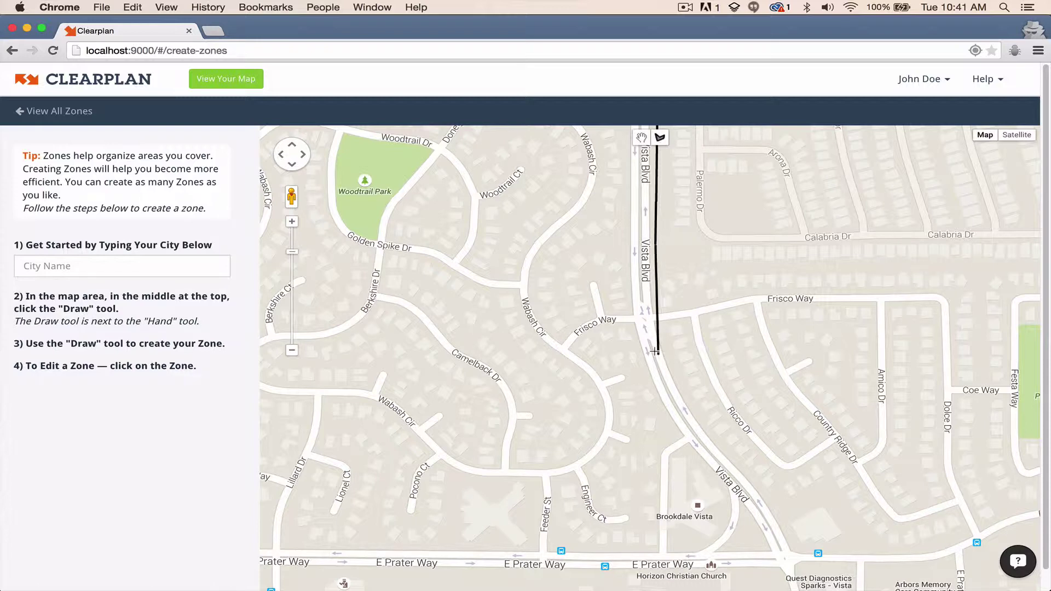
left_click(717, 453)
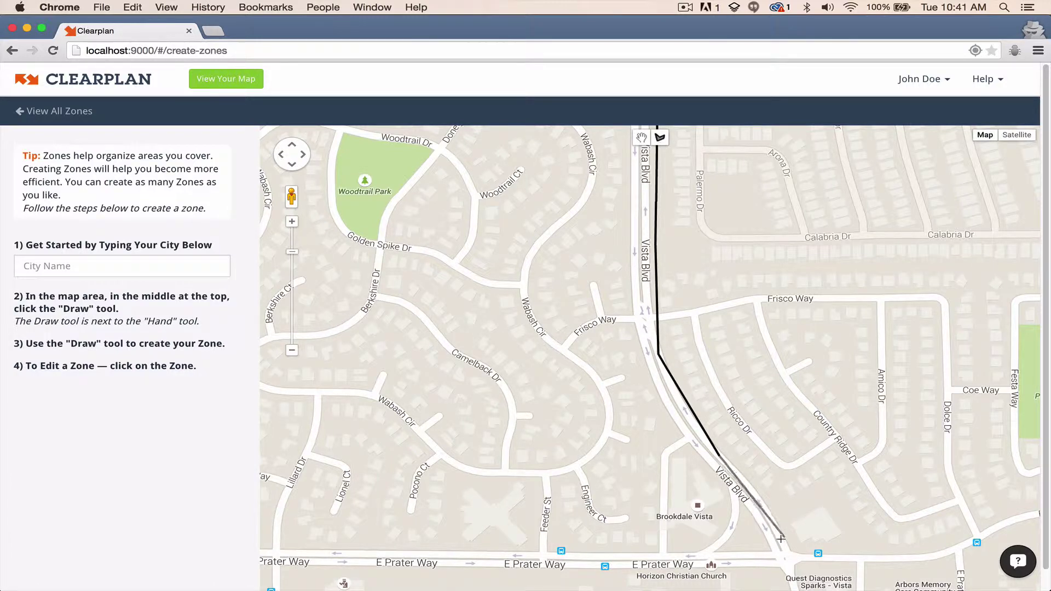
left_click(786, 557)
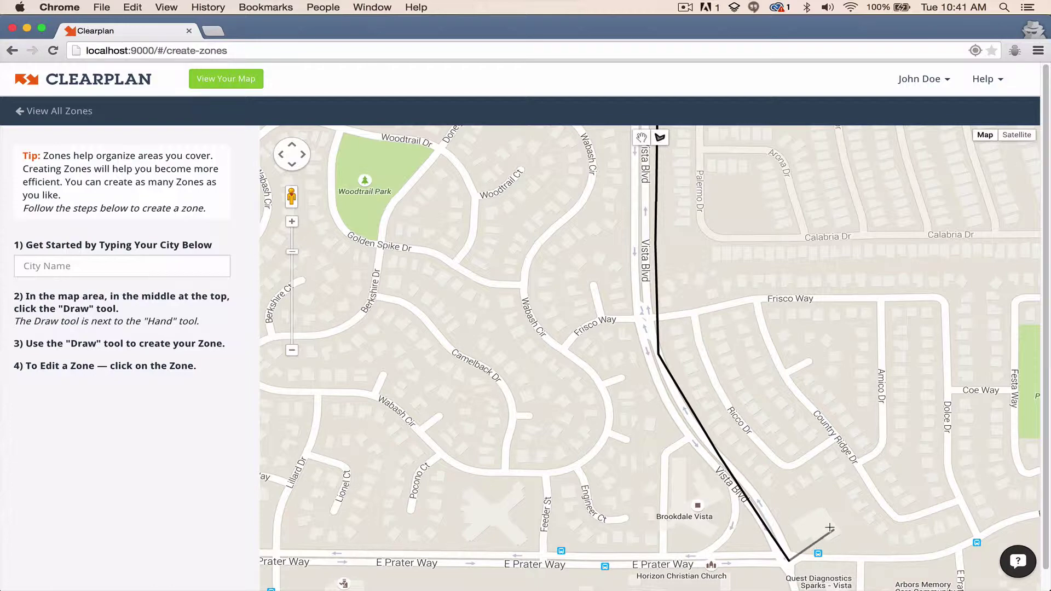
scroll(830, 527, "down", 4)
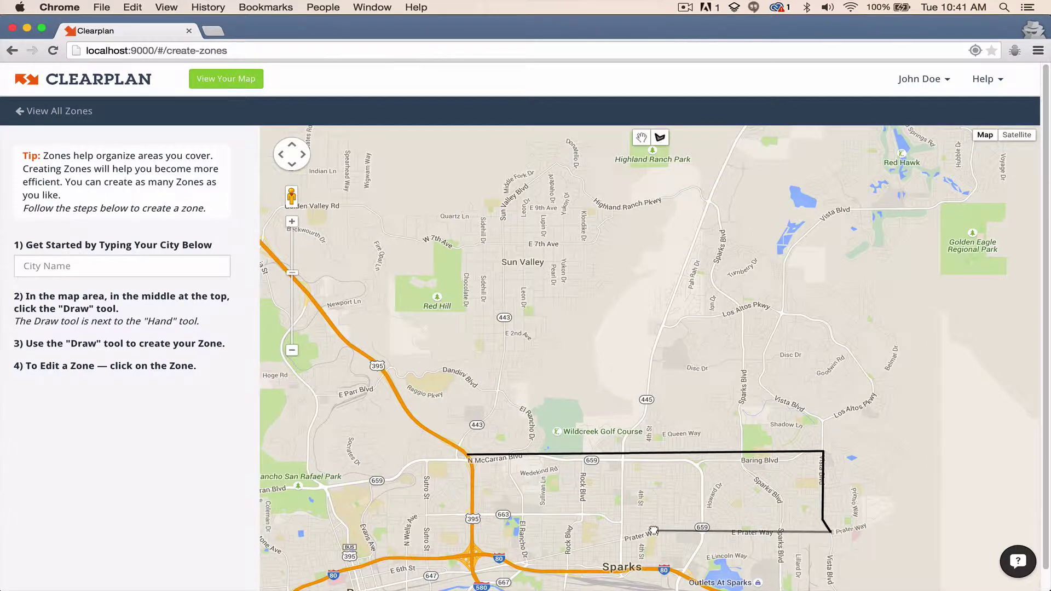
left_click(656, 530)
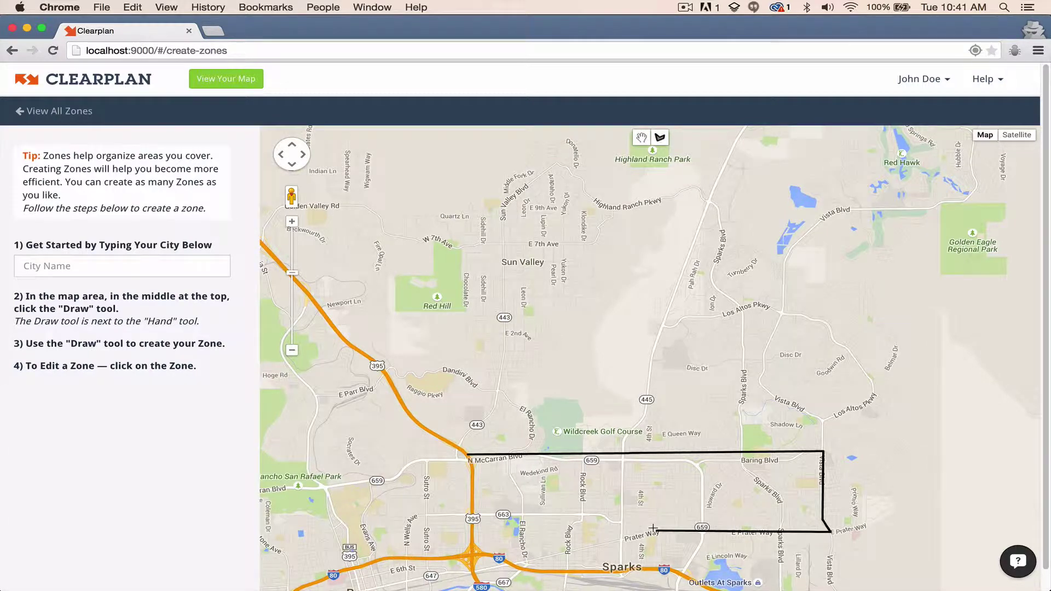
left_click(506, 563)
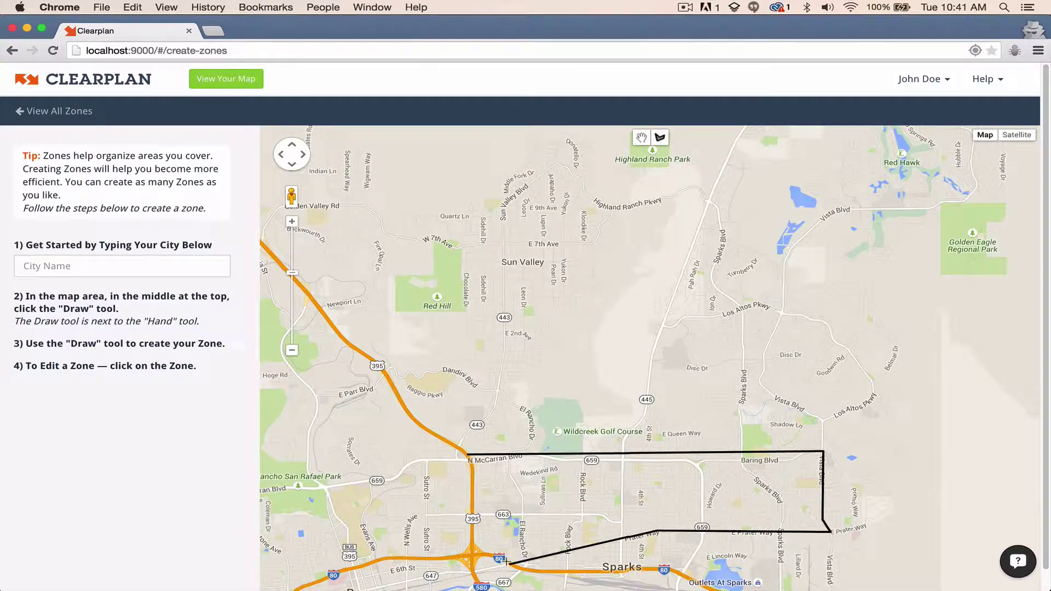
left_click(469, 544)
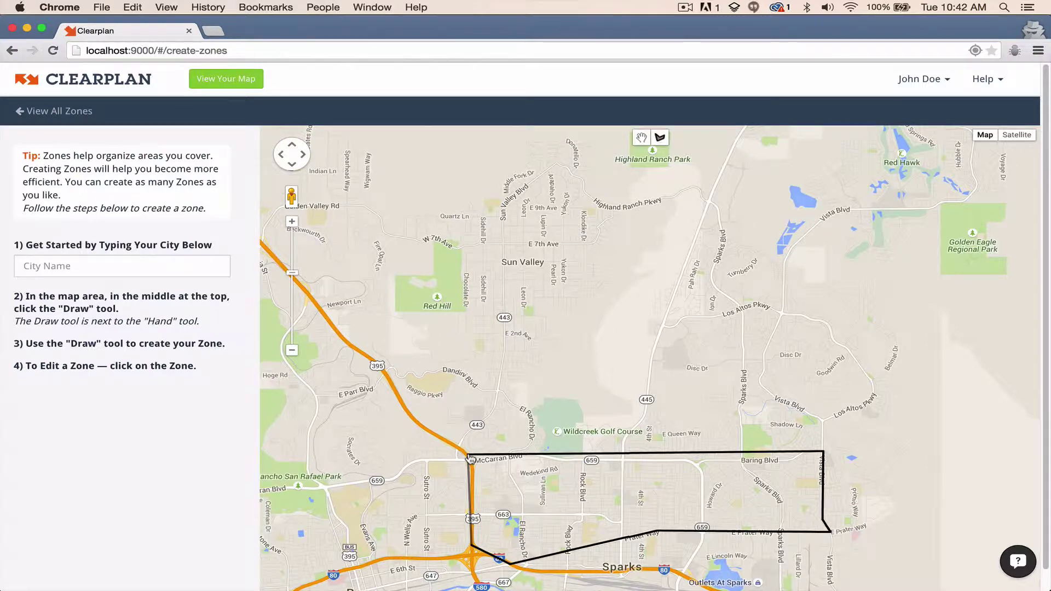
Step: Close the outline at its first corner and save the zone as 'Sparks NE'
left_click(469, 456)
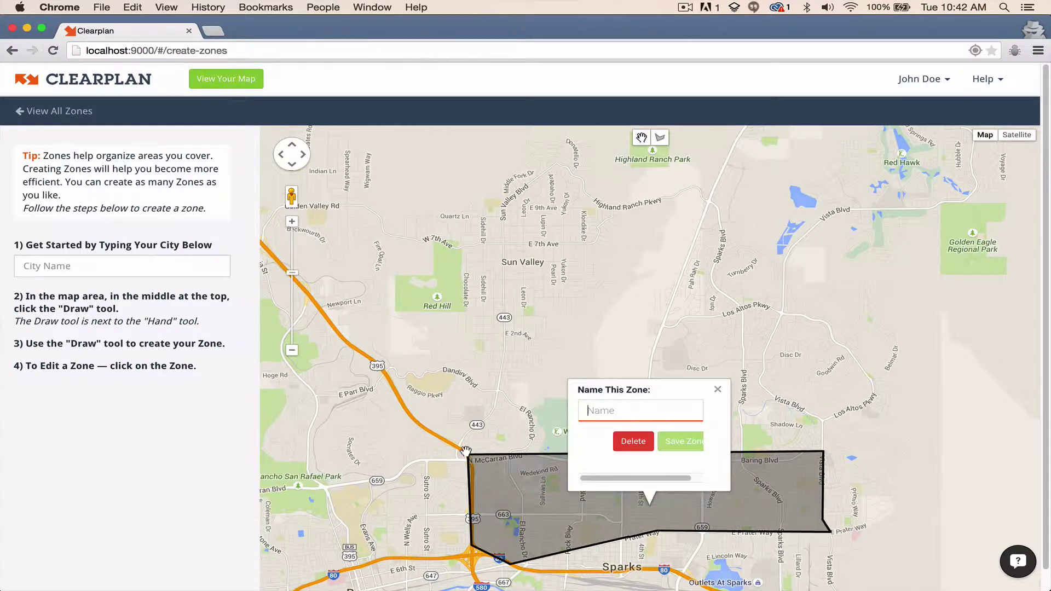
type("Sparks NE")
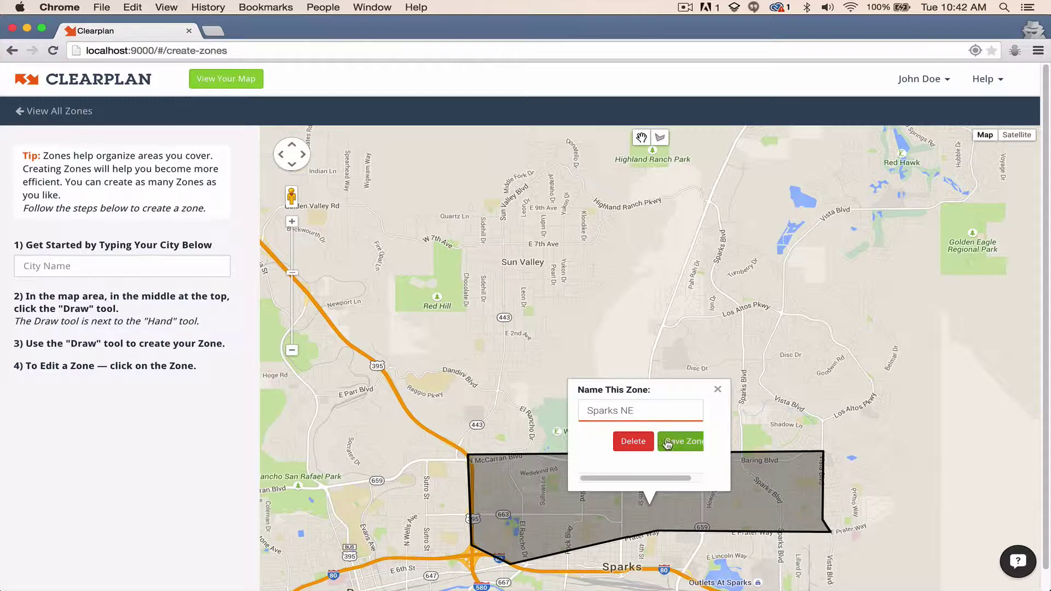
left_click(688, 443)
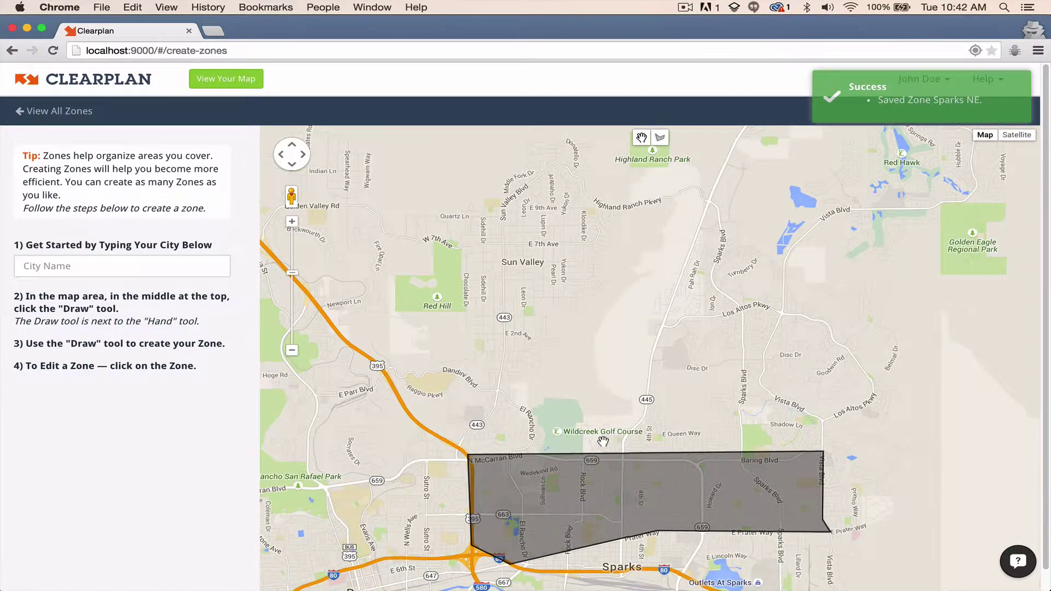
left_click_drag(622, 457, 609, 253)
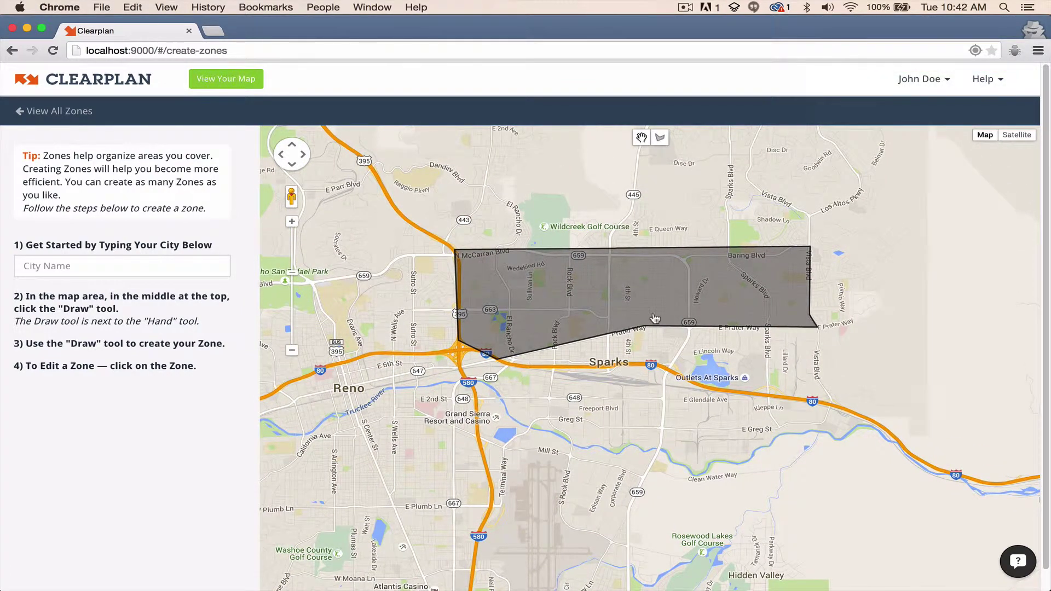
Step: Delete the Sparks NE zone from its popup and confirm with 'Yes, delete it!'
left_click(607, 290)
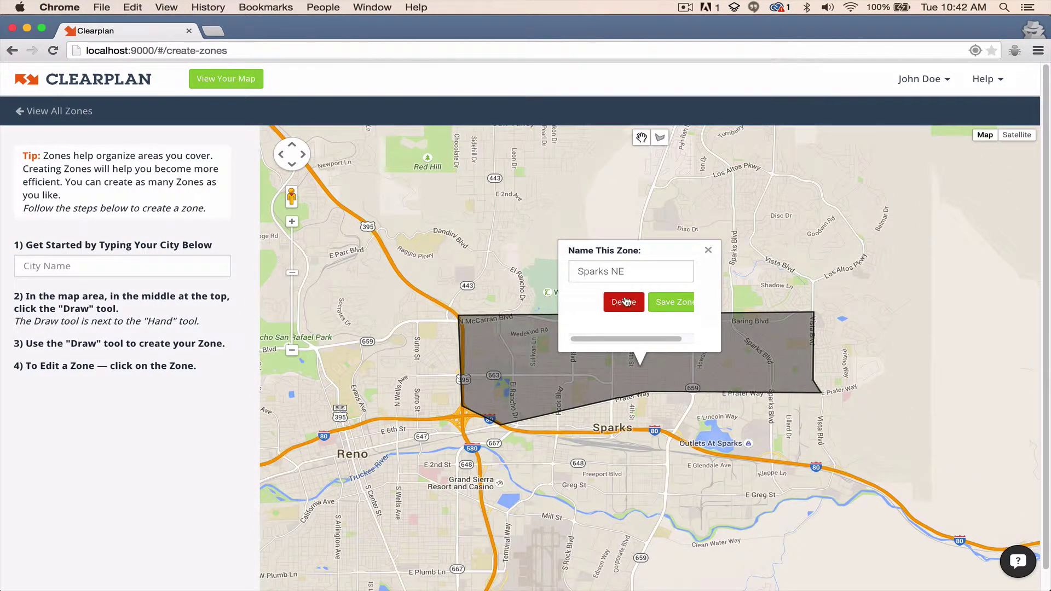
left_click(620, 303)
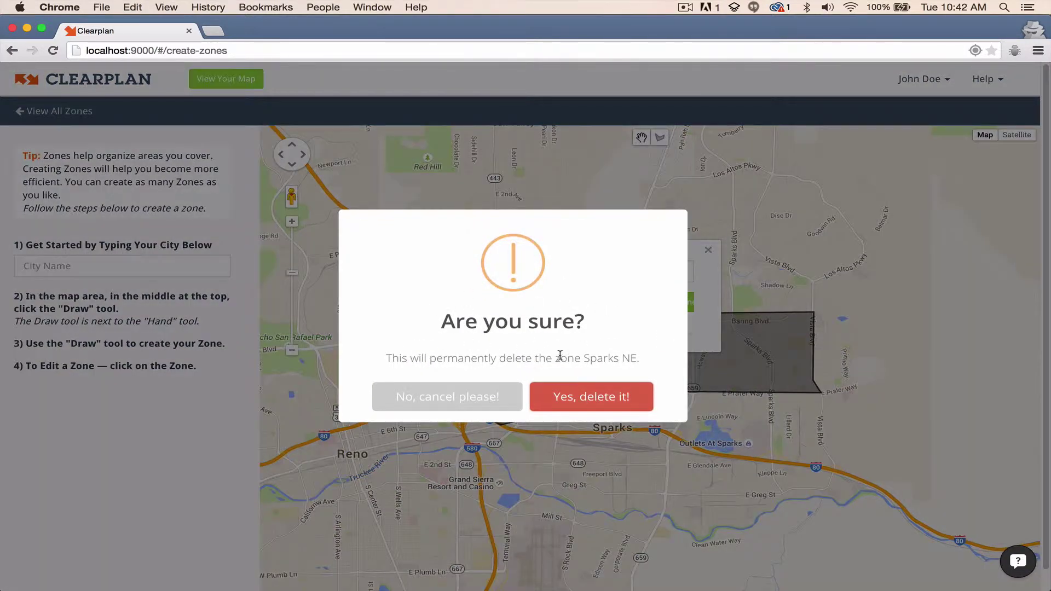
left_click(593, 399)
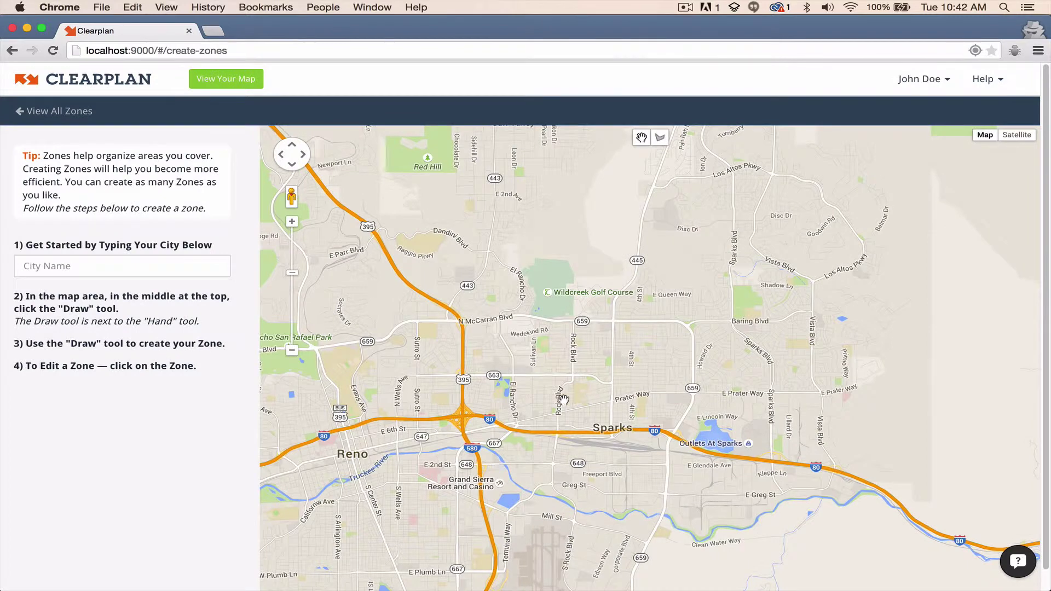
Step: Pan and zoom to street level on west Sparks around Teglia's Paradise Park
left_click_drag(601, 364, 505, 369)
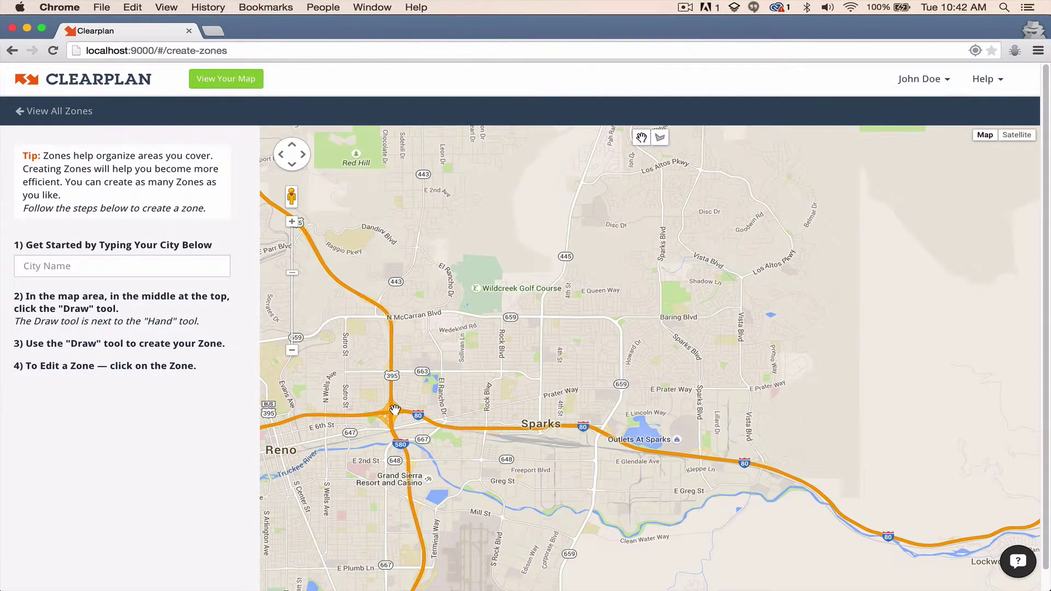
left_click_drag(480, 385, 486, 386)
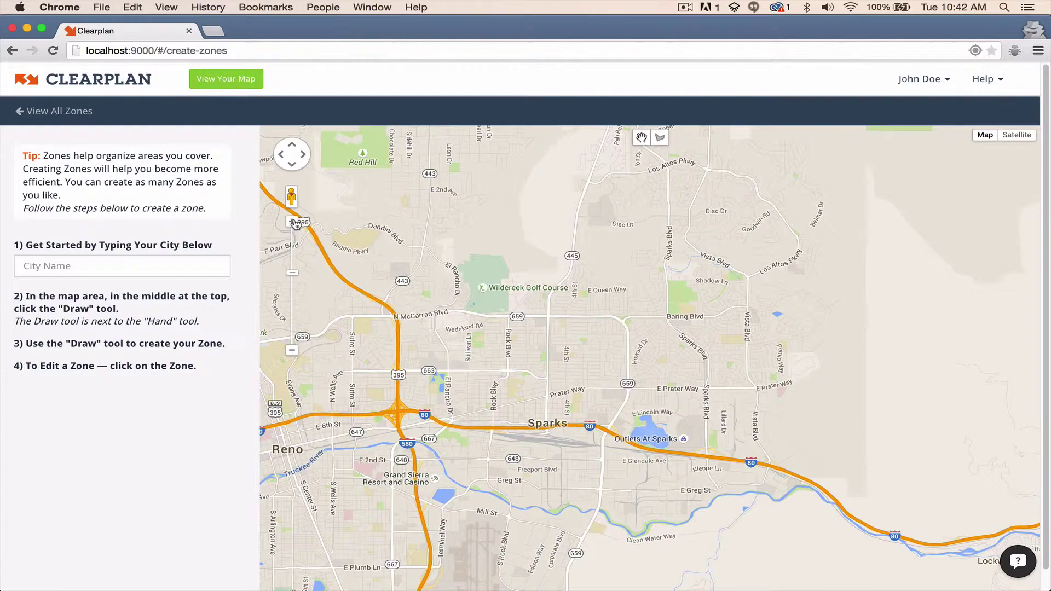
scroll(721, 338, "up", 3)
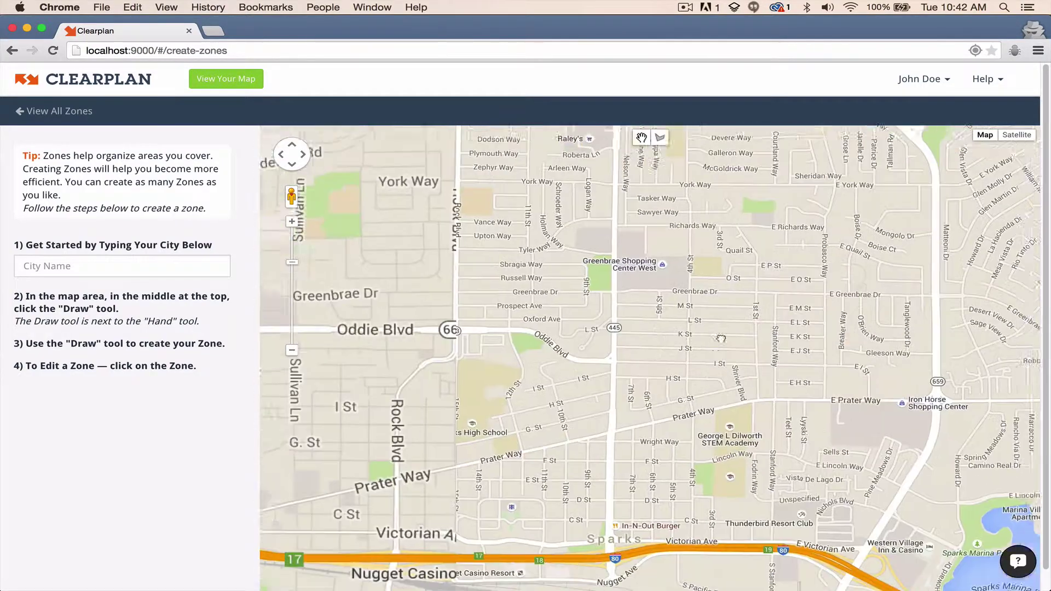
scroll(721, 339, "down", 1)
scroll(412, 344, "up", 1)
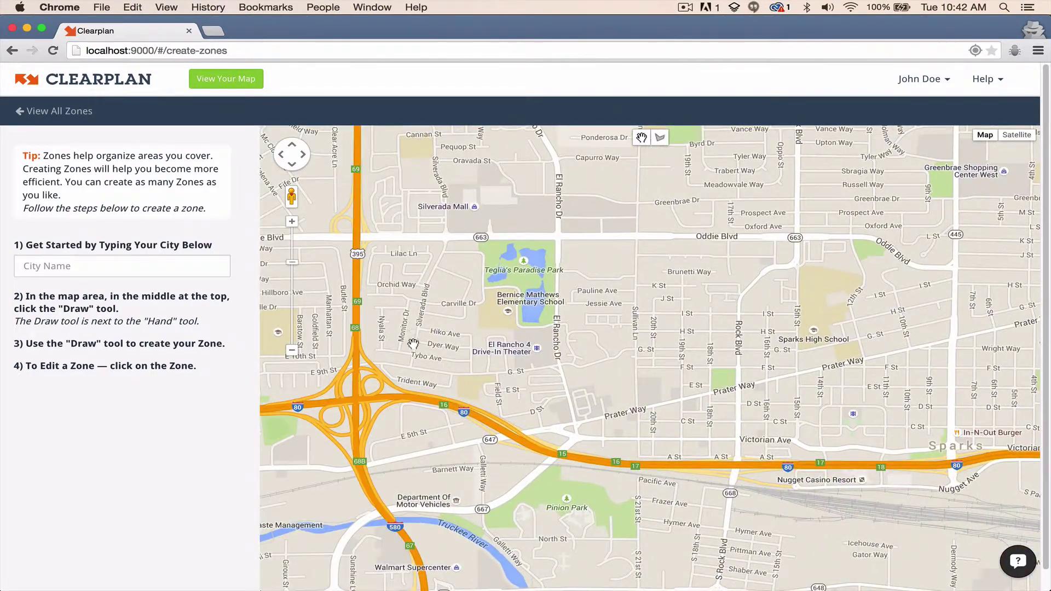
left_click_drag(383, 335, 488, 399)
left_click_drag(587, 359, 427, 338)
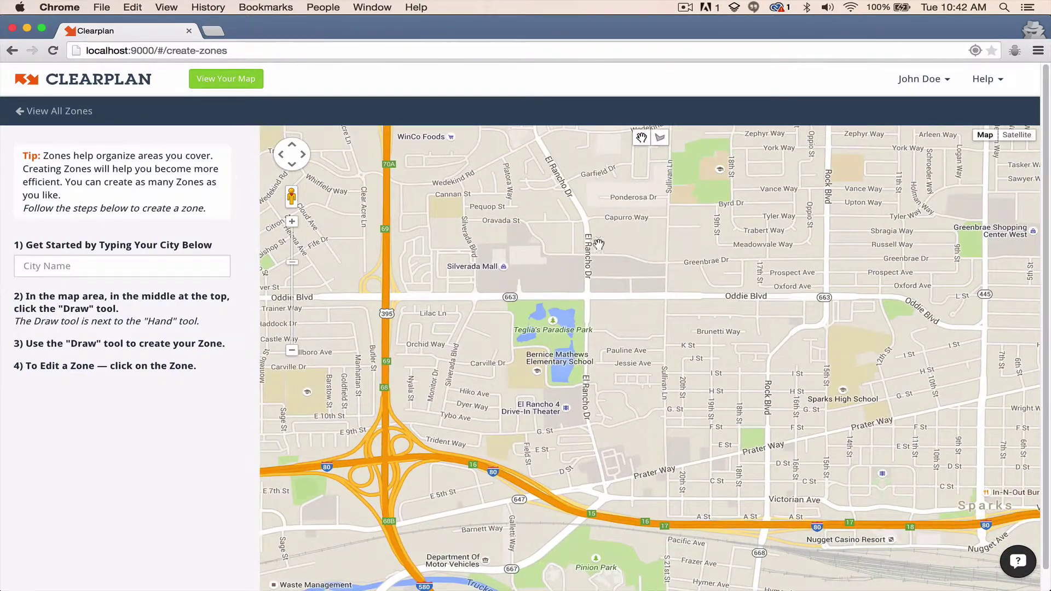
Step: Start a new outline at the freeway's north end and run it east along N McCarran Blvd
left_click(661, 140)
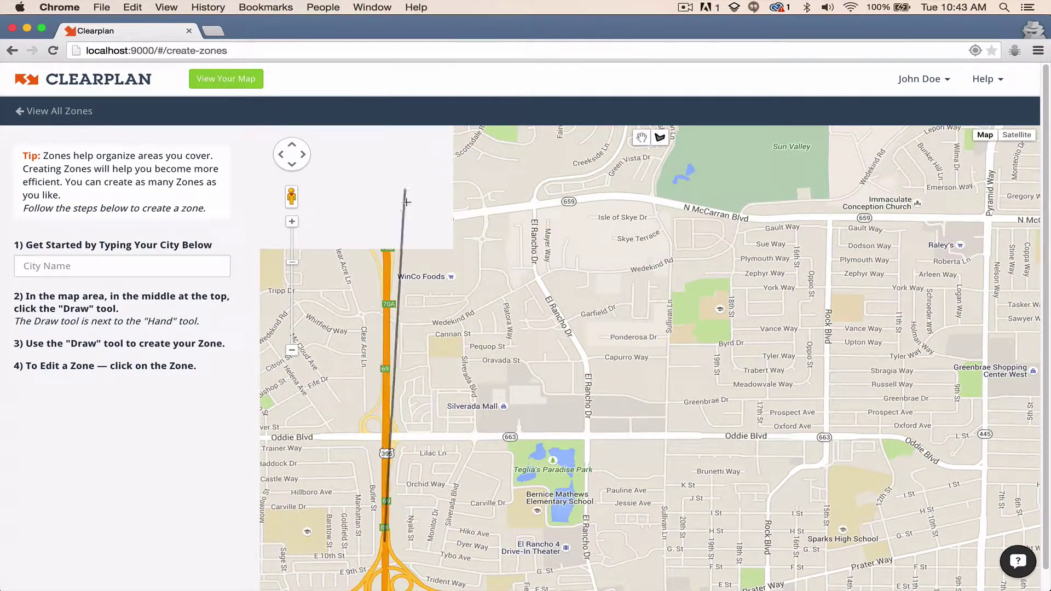
left_click(385, 222)
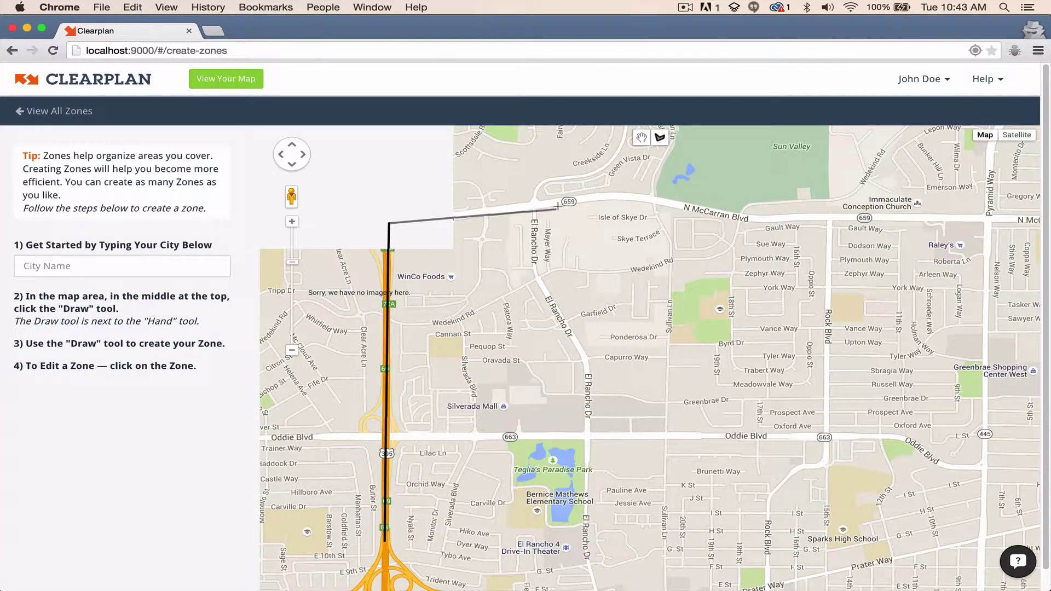
left_click(611, 194)
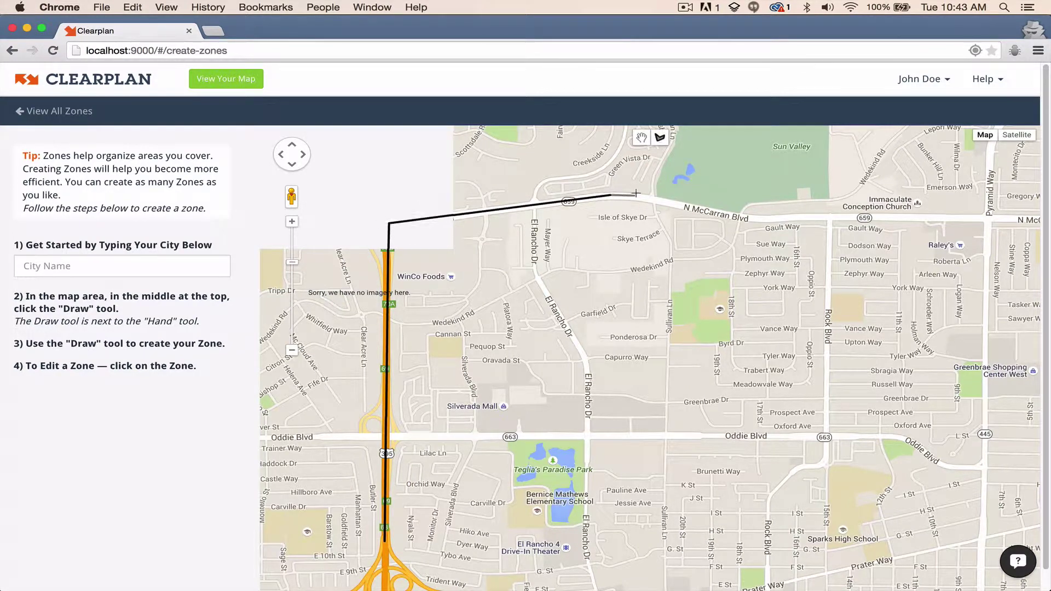
left_click(747, 215)
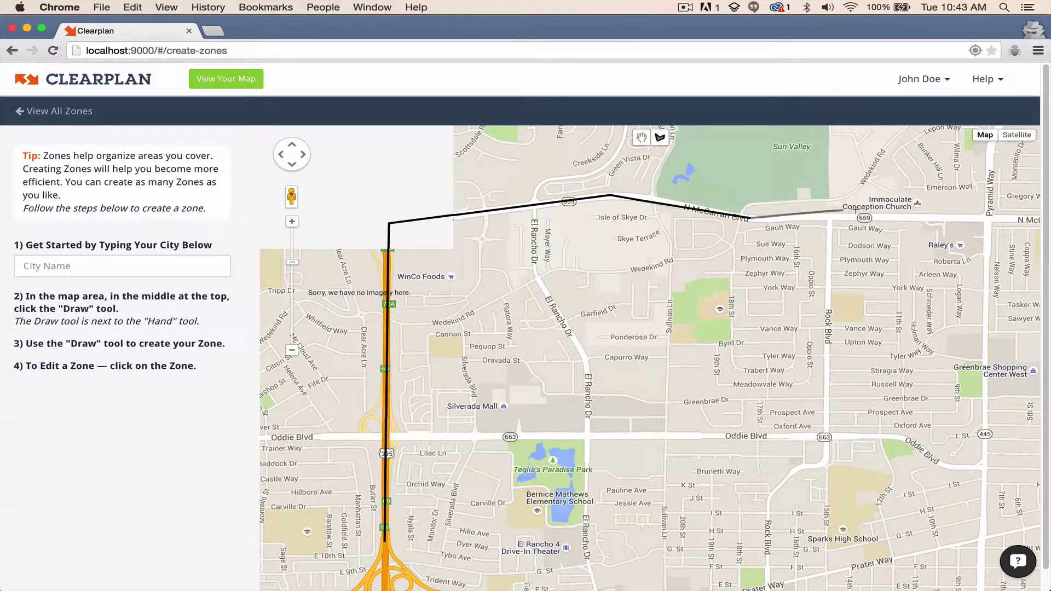
left_click(911, 218)
left_click(1007, 217)
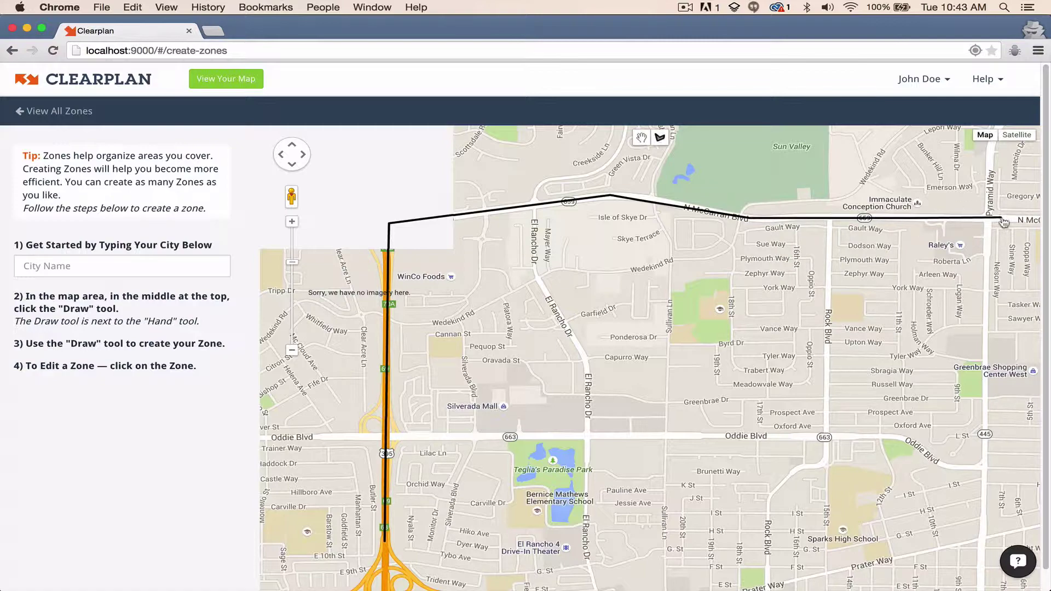
Step: Extend the outline further east along McCarran, then south toward E Prater Way
left_click_drag(1015, 217, 414, 217)
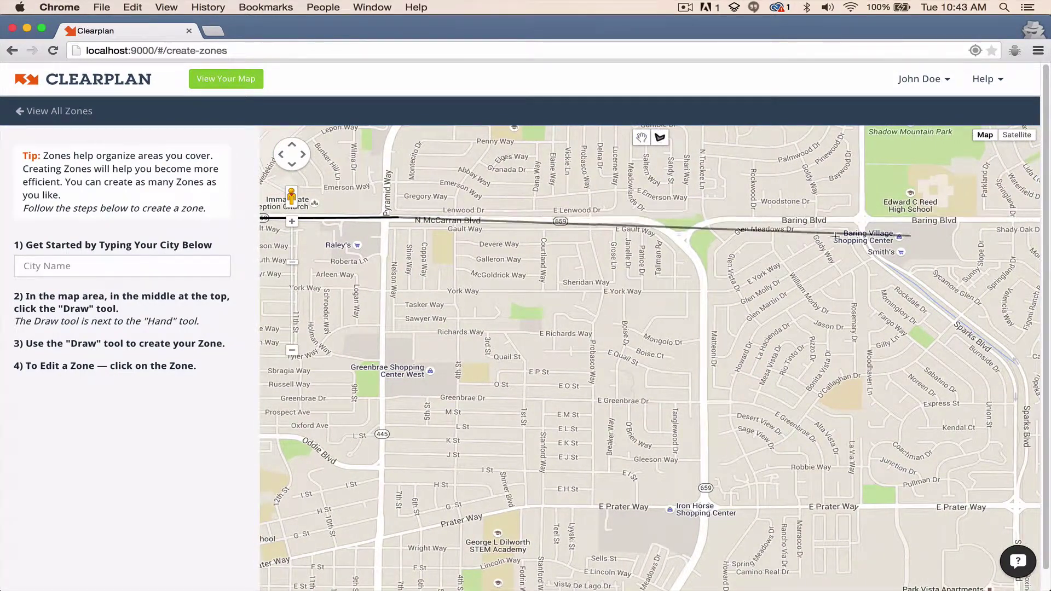
left_click(643, 222)
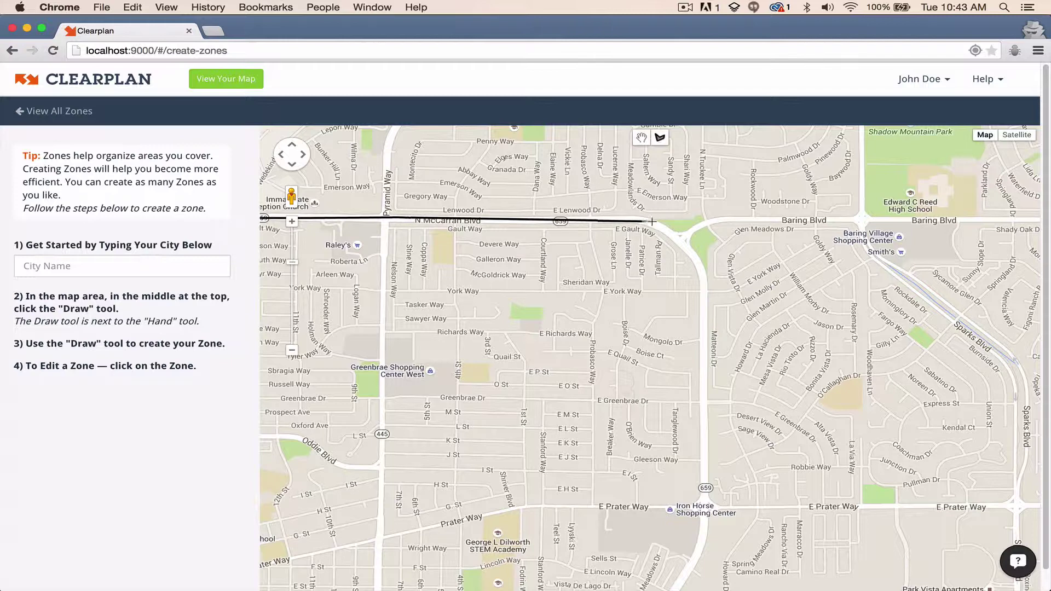
left_click(694, 258)
left_click(706, 316)
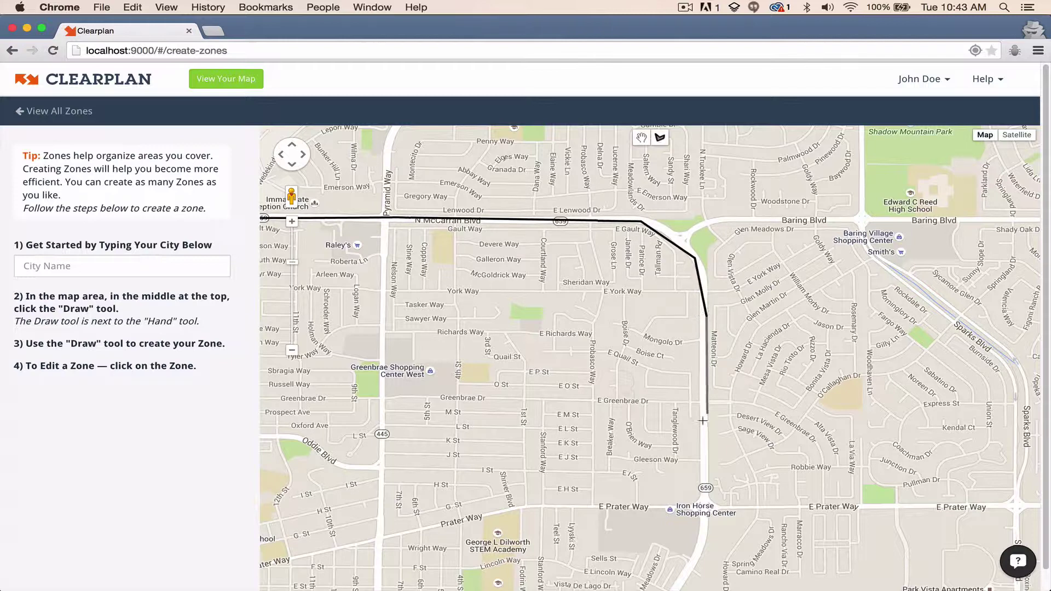
left_click(703, 508)
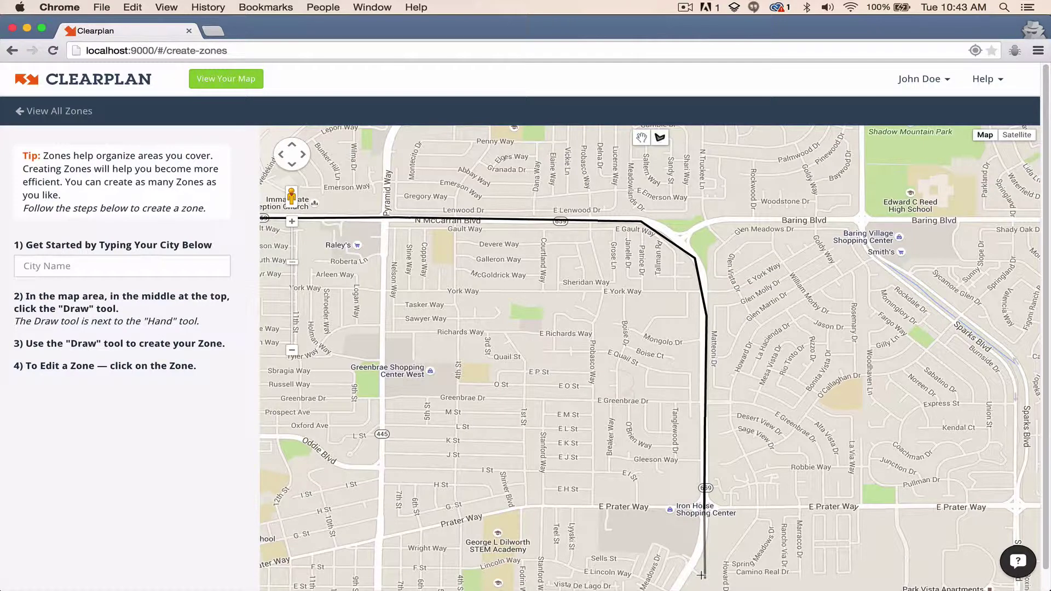
Step: Carry the outline past E Prater Way and west along Victorian Ave
left_click_drag(702, 574, 704, 333)
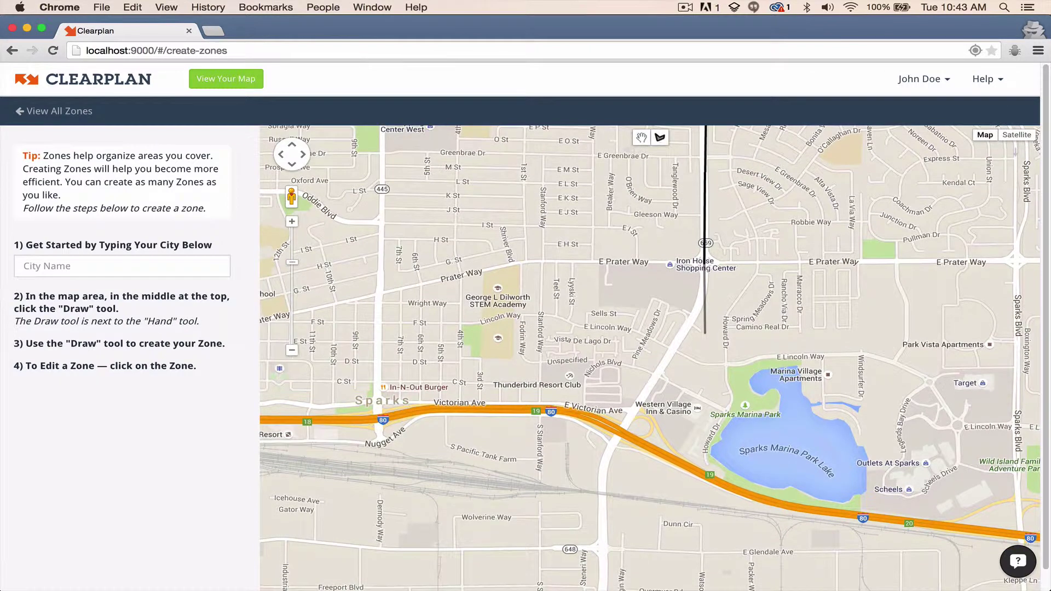
left_click(699, 308)
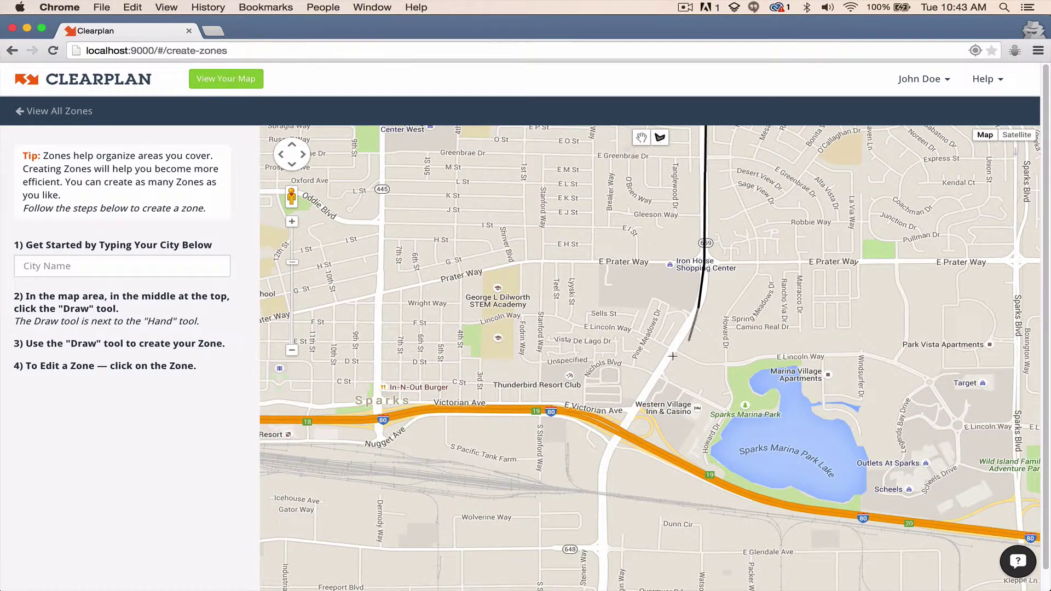
left_click(617, 429)
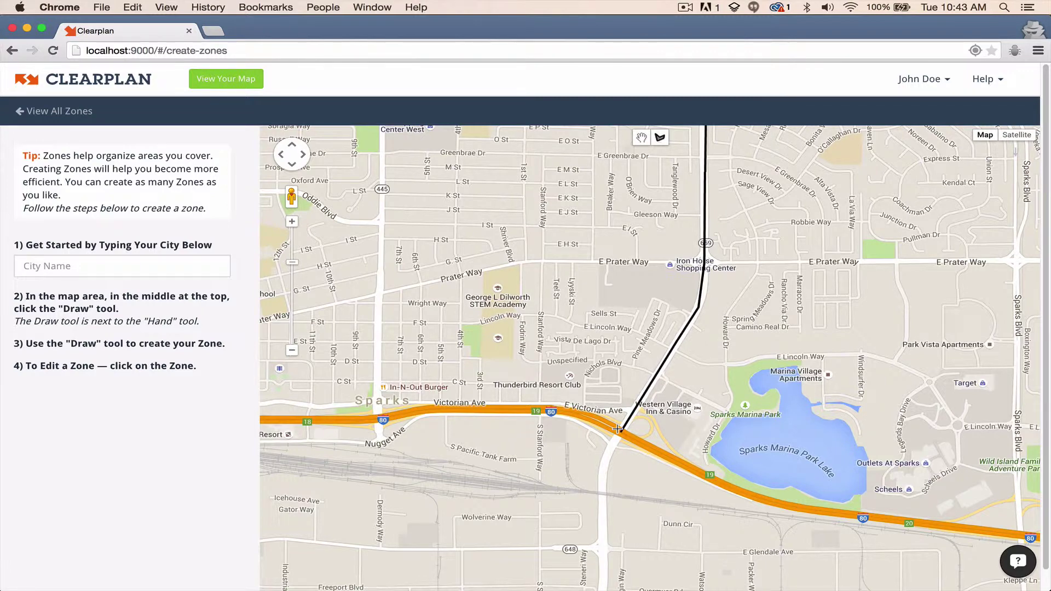
left_click(546, 408)
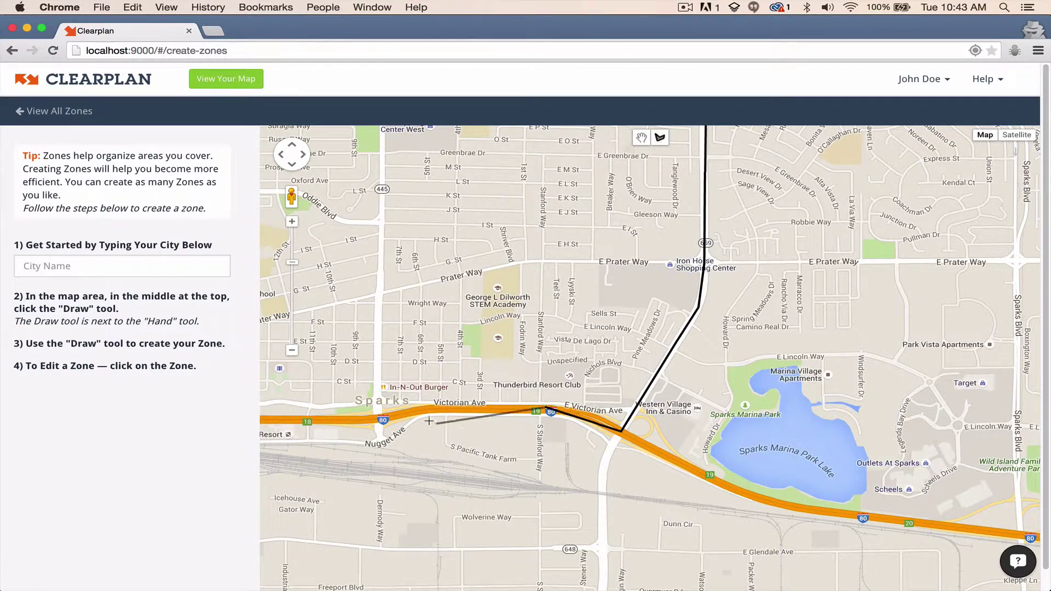
left_click(411, 407)
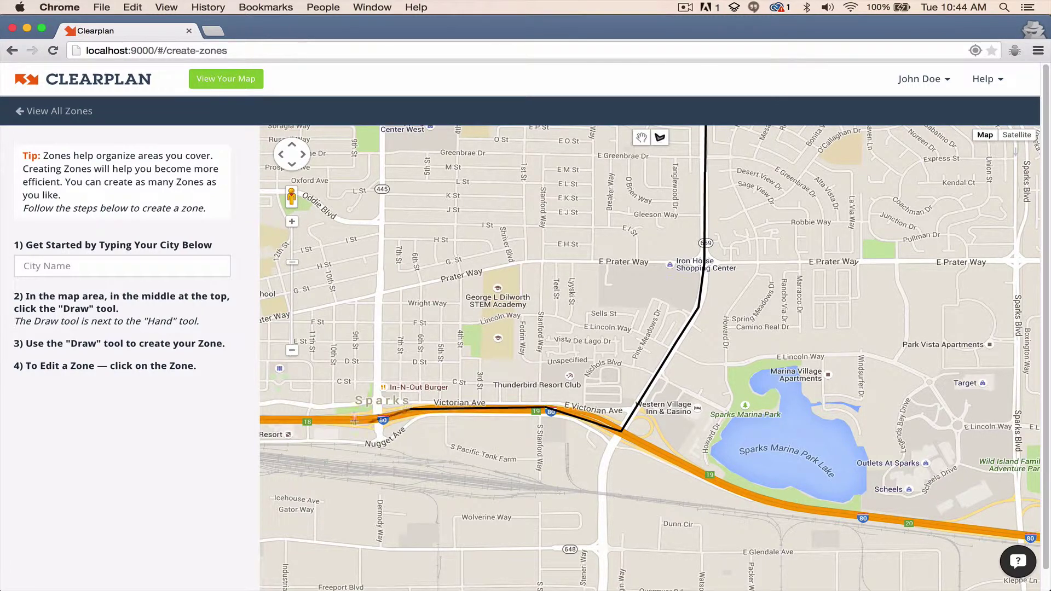
left_click(300, 419)
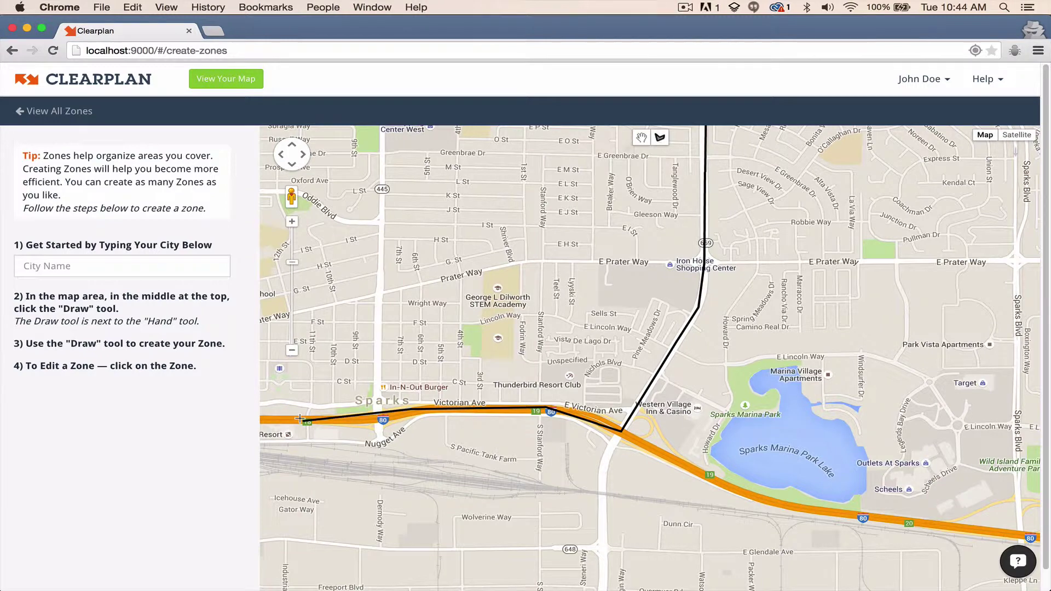
Step: Follow I-80 back to the interchange and close the polygon at its start
left_click_drag(300, 419, 909, 418)
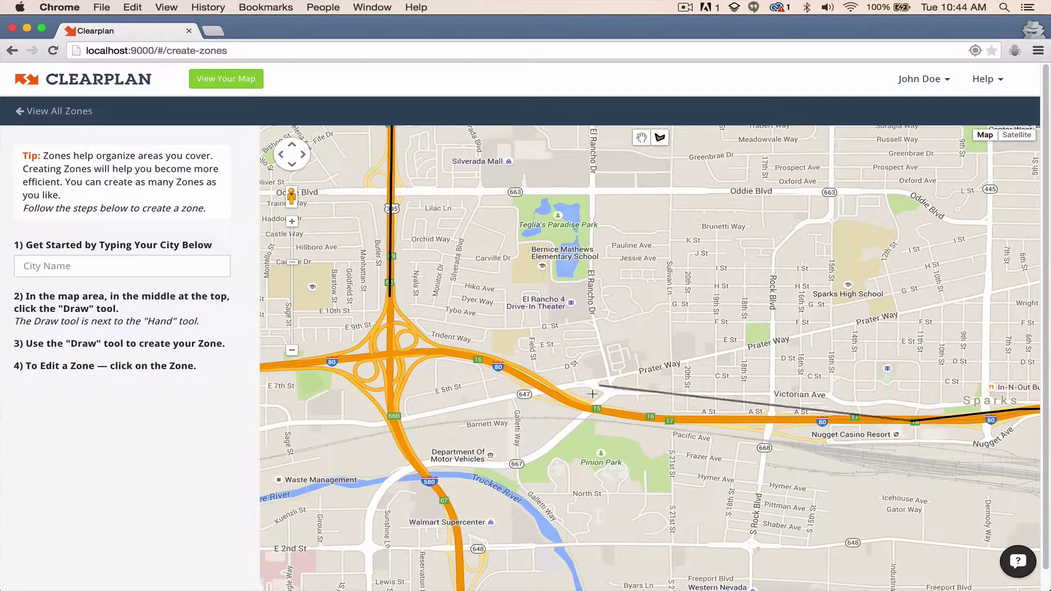
left_click(645, 418)
left_click(539, 388)
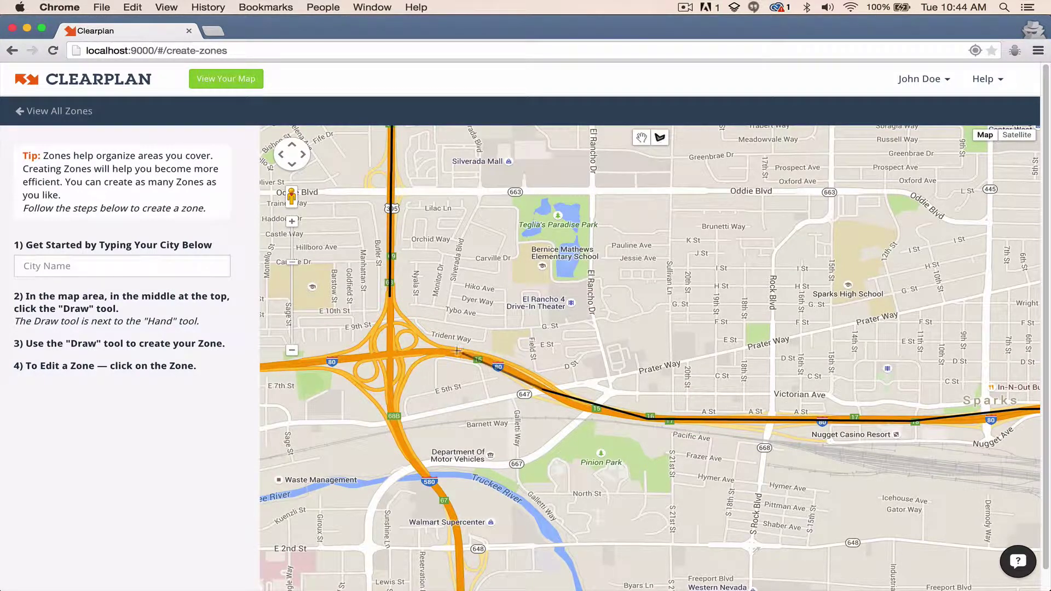
left_click(438, 348)
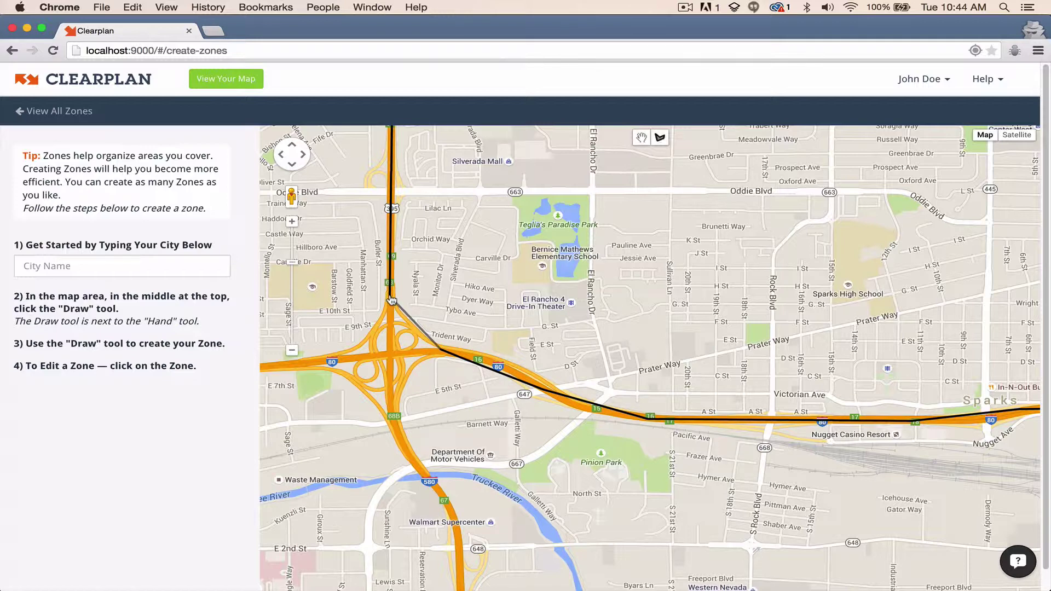
double_click(392, 300)
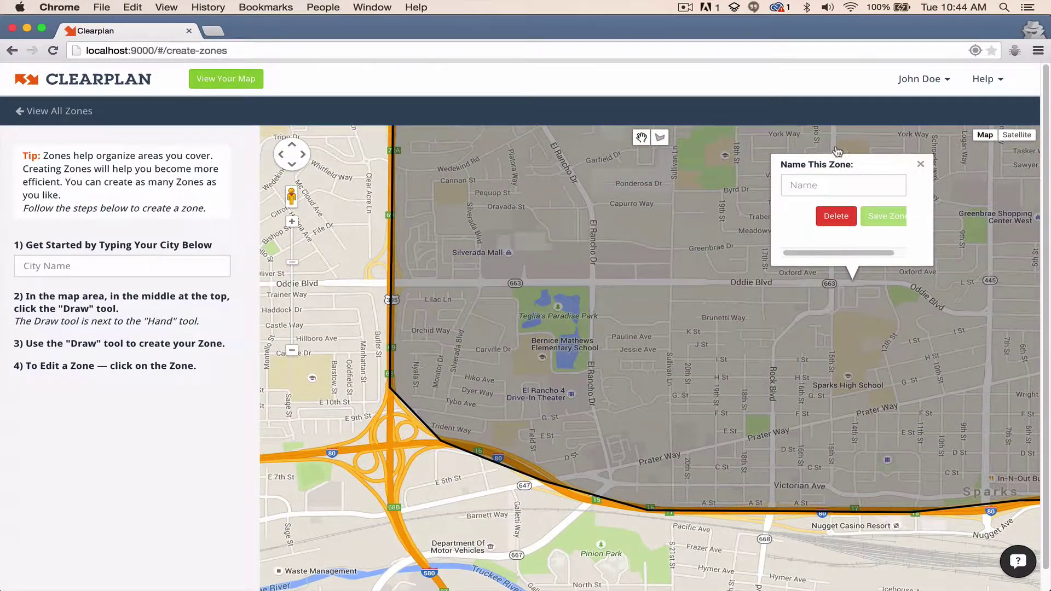
Step: Enter 'Test Zone' in the Name This Zone field and save the zone
left_click(823, 184)
type("Test Zone")
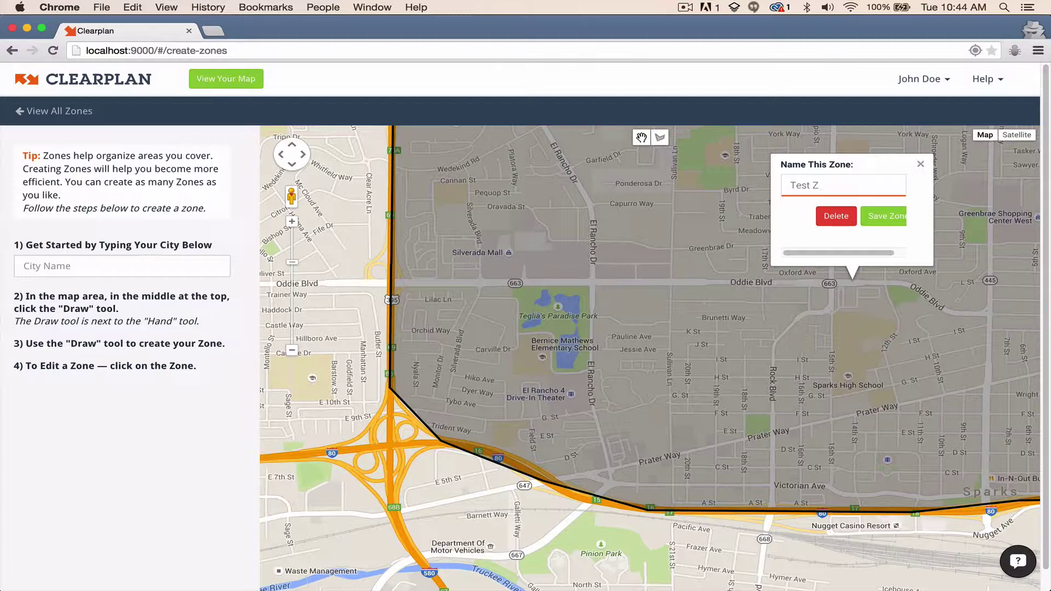
left_click(884, 217)
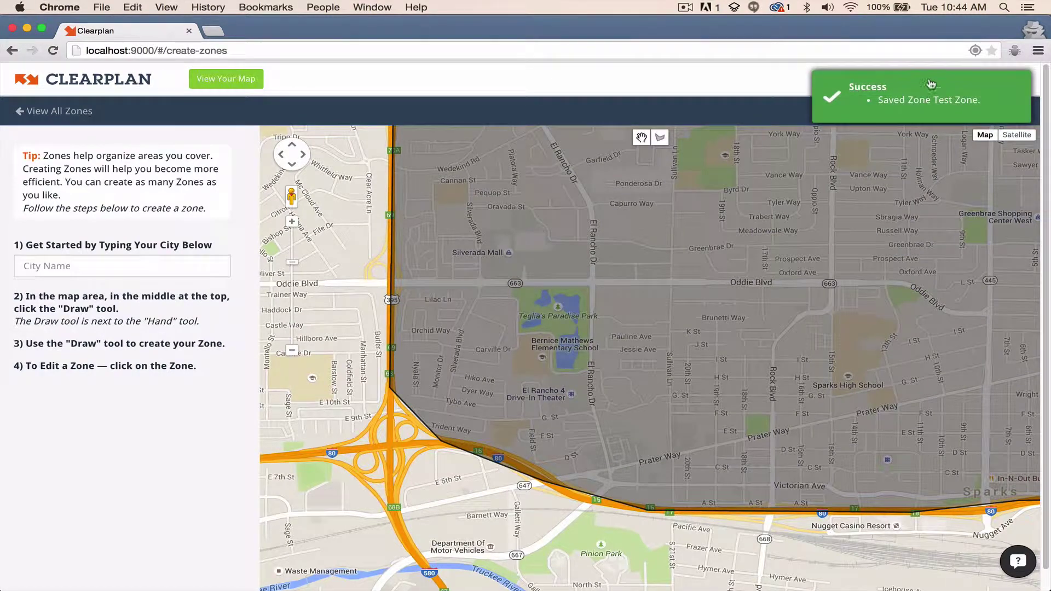